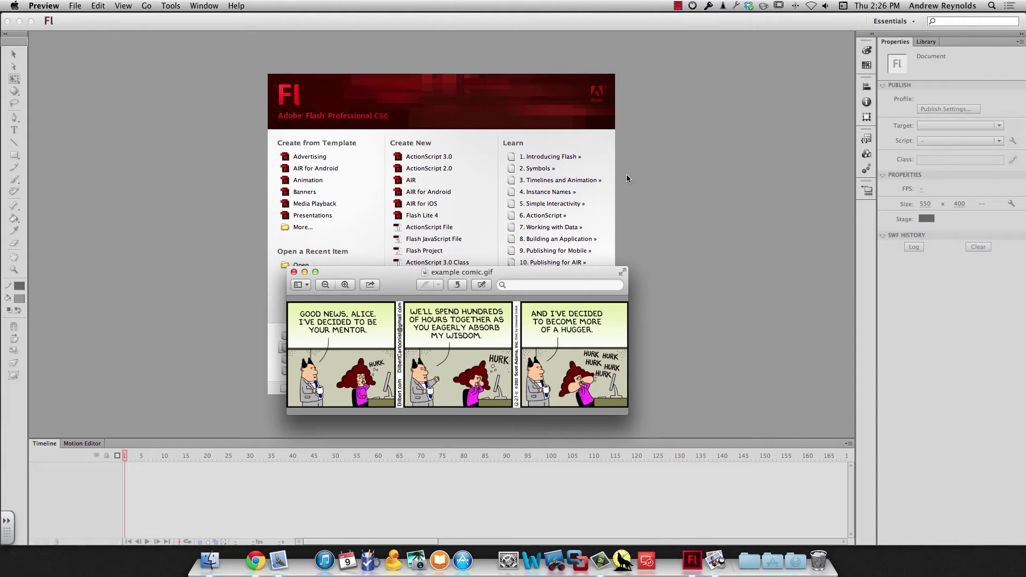
Step: Move the example comic.gif Preview window aside and minimize it to the Dock
mouse_move(389, 275)
mouse_down()
mouse_move(400, 268)
mouse_move(380, 258)
mouse_up()
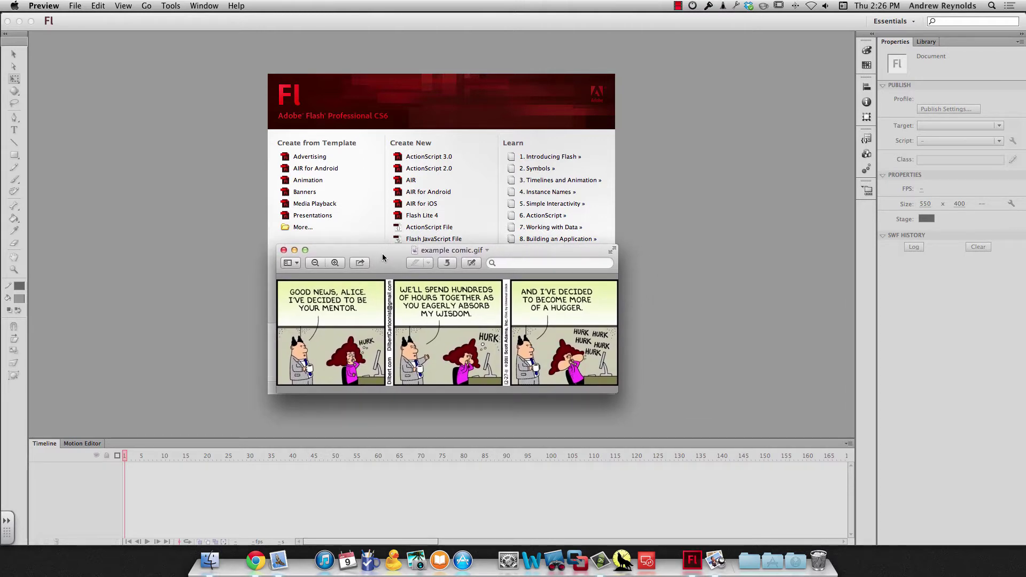
click(278, 245)
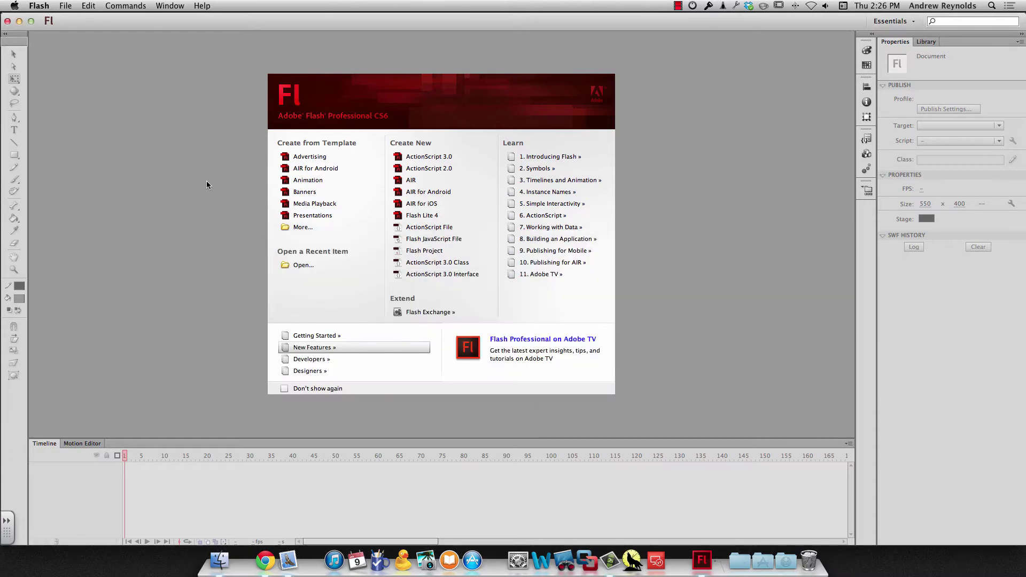
Step: Start a new ActionScript 3.0 document, import example comic.gif to its Library, and preview it
click(416, 159)
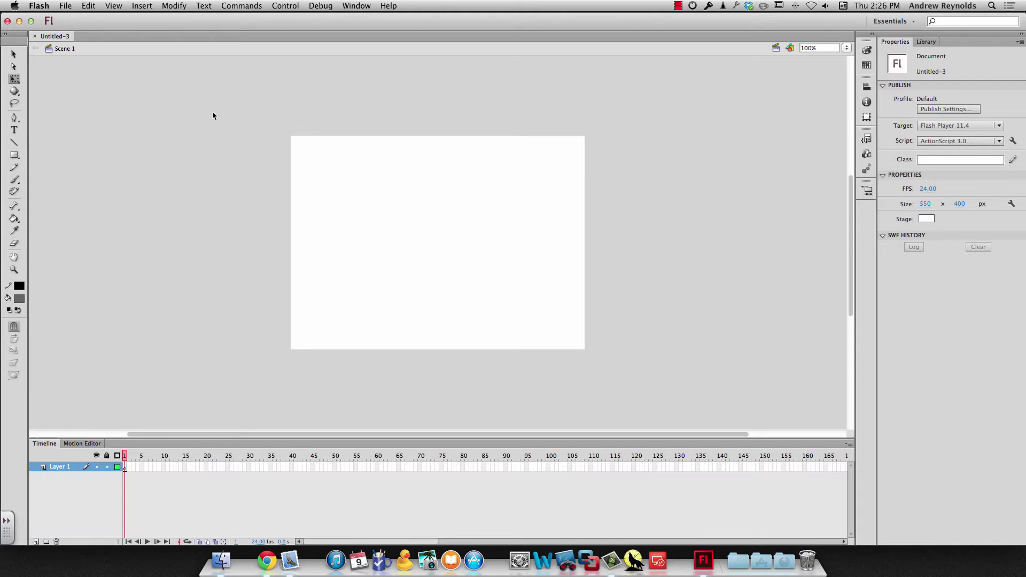
click(70, 6)
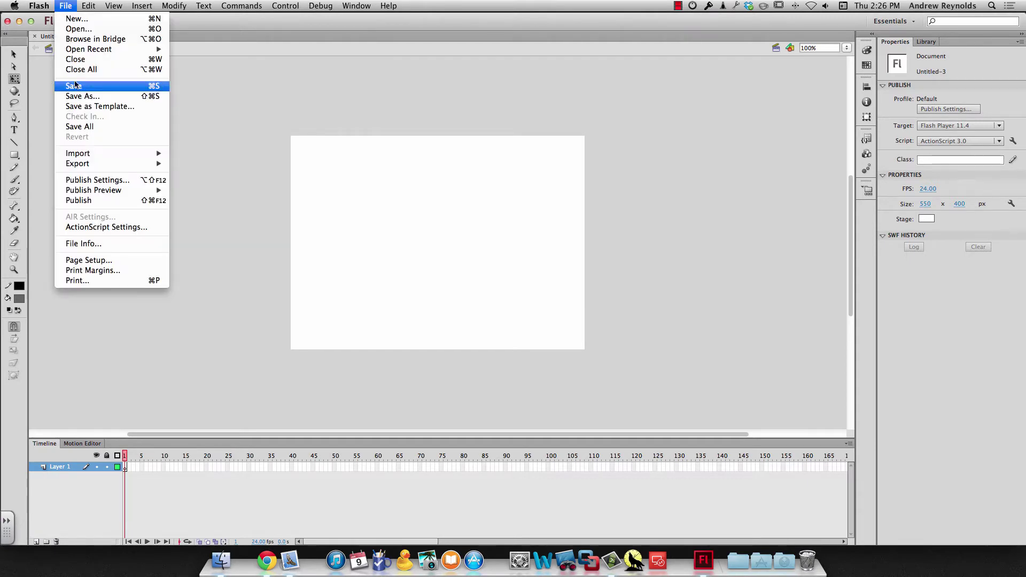
mouse_move(89, 155)
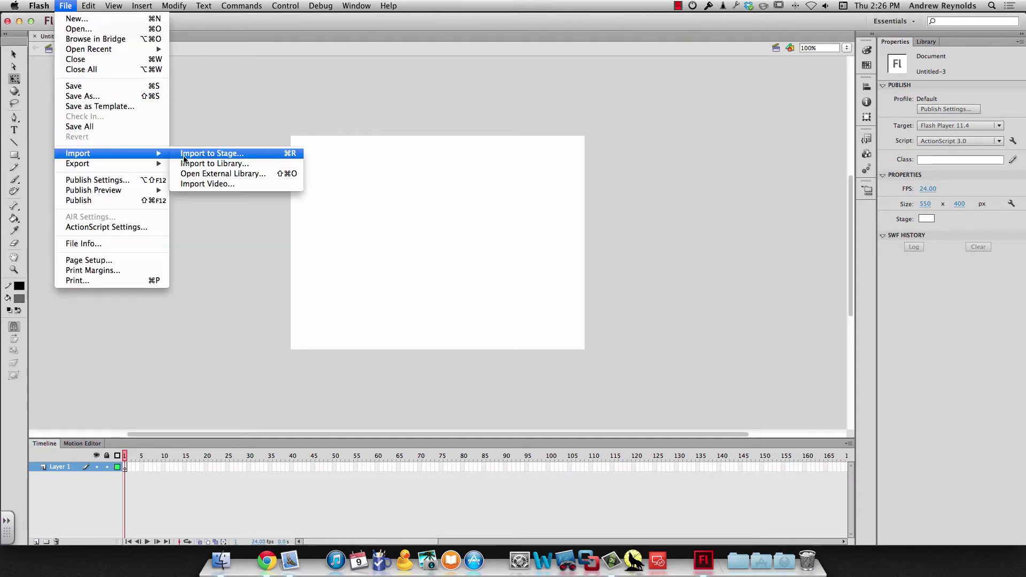
click(213, 165)
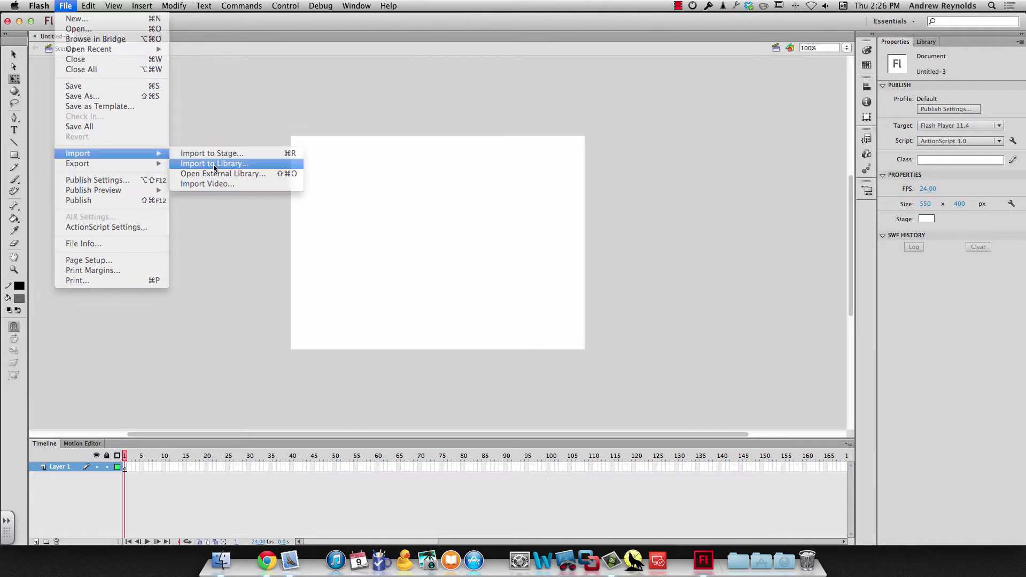
scroll(535, 194, down, 6)
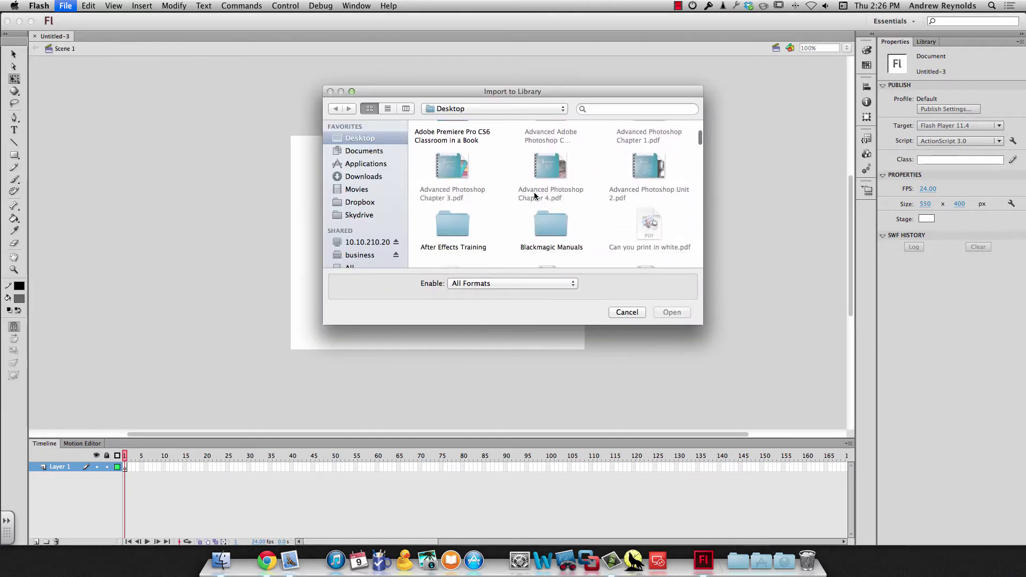
scroll(535, 195, up, 1)
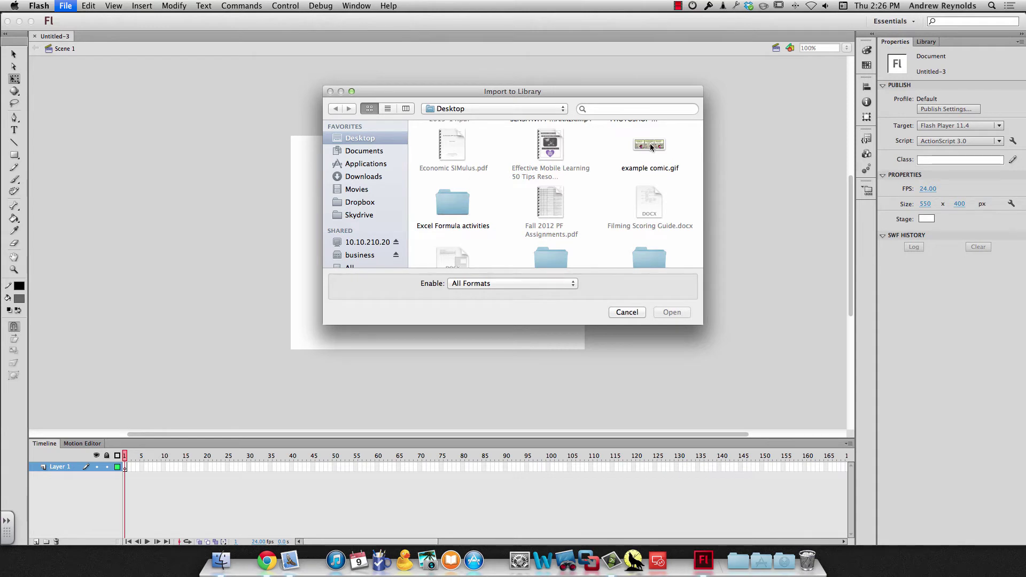
click(649, 144)
click(666, 312)
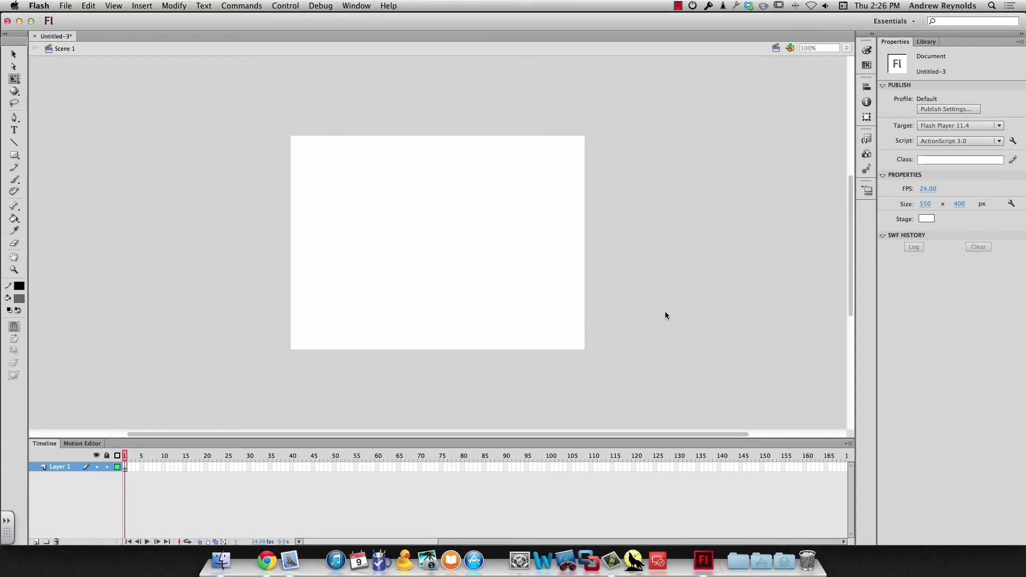
click(921, 42)
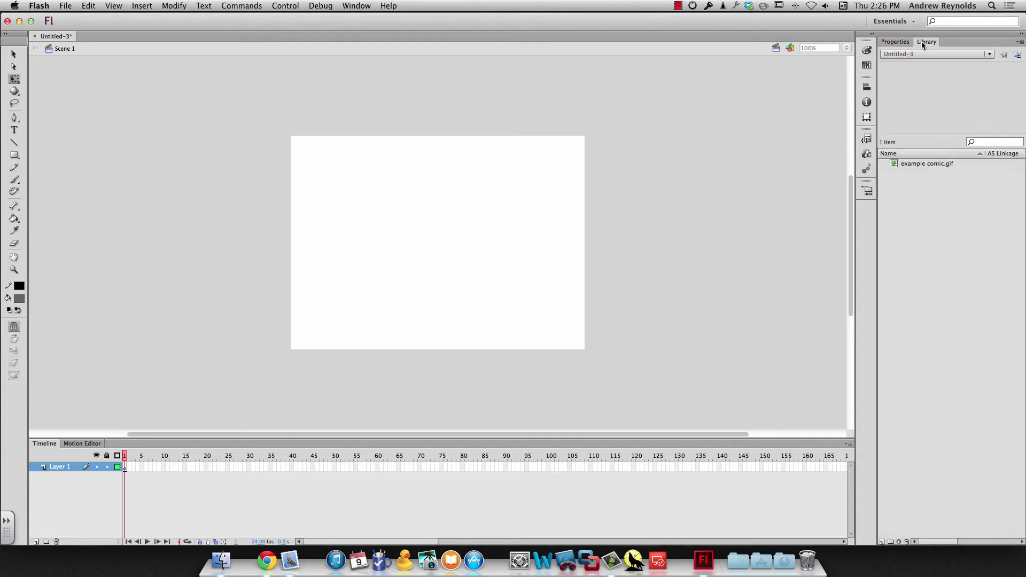
click(913, 164)
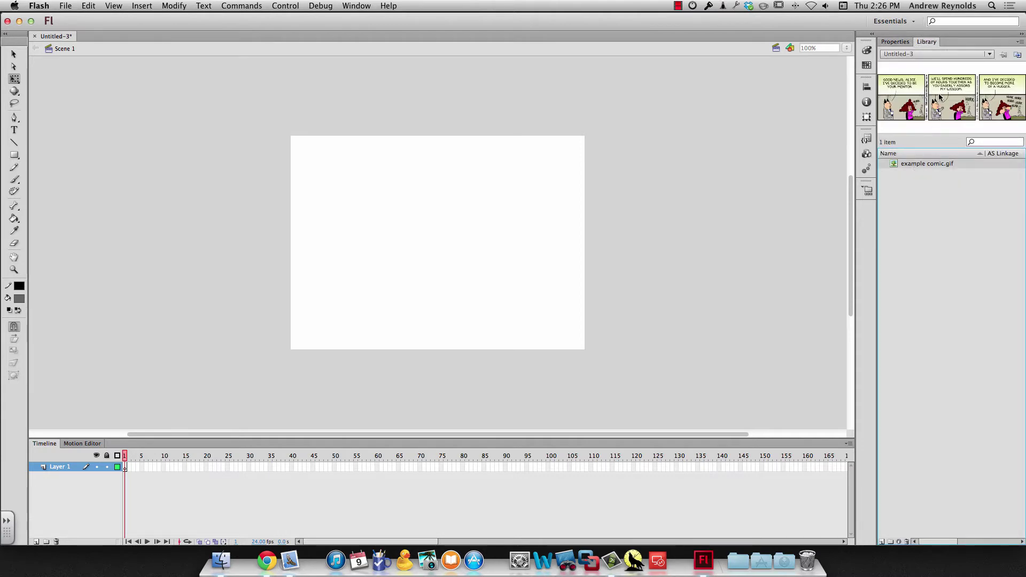
Step: Place the comic bitmap on the stage and convert it to a Graphic symbol named 'original'
drag(939, 97, 437, 250)
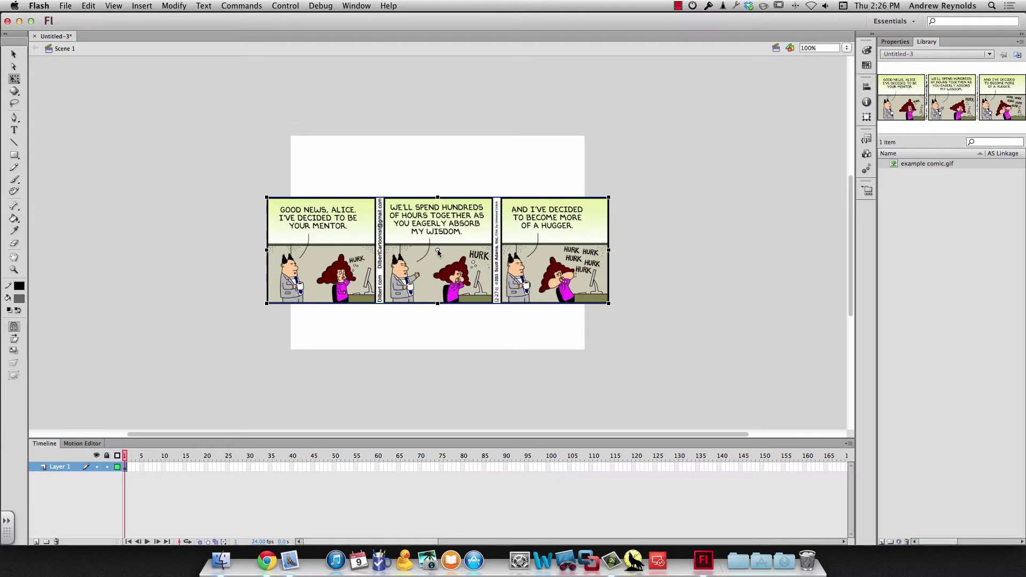
right_click(437, 250)
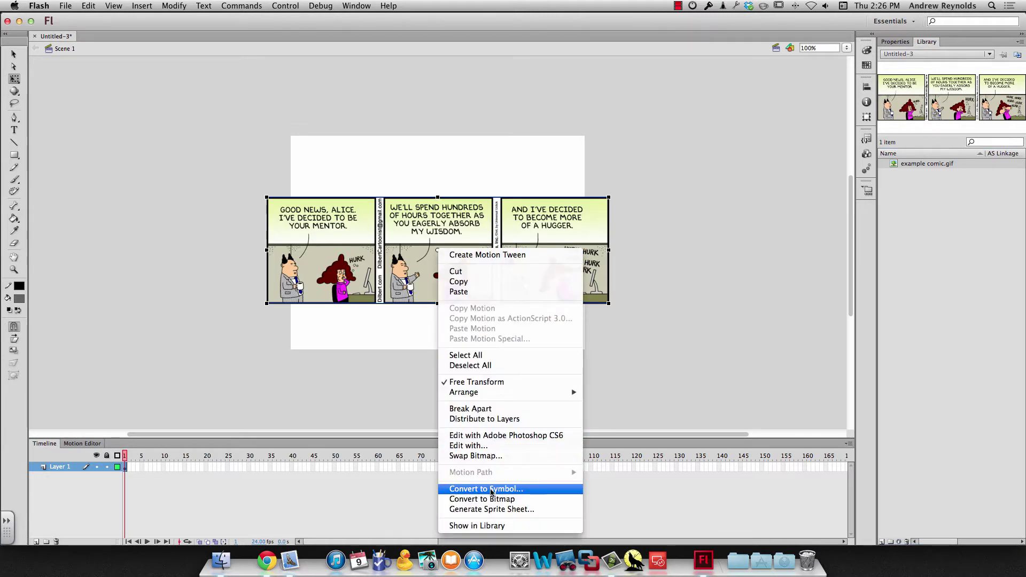
click(491, 489)
click(442, 150)
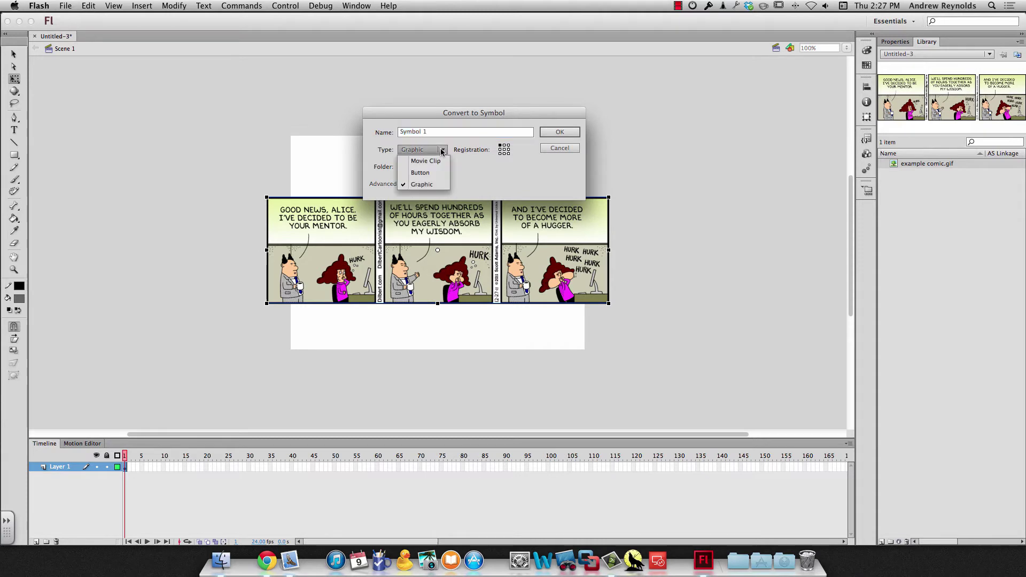
click(430, 184)
click(439, 130)
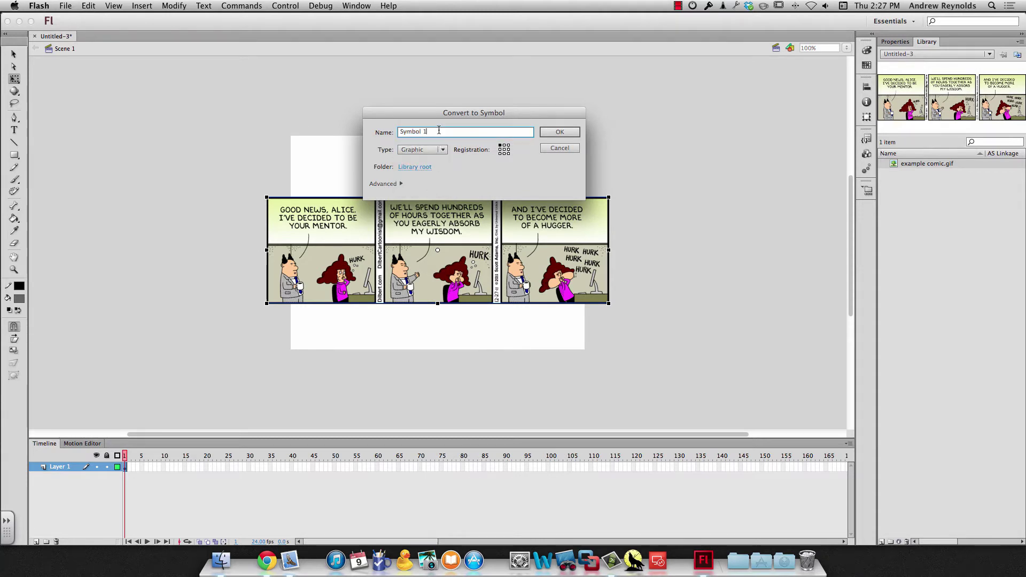
drag(439, 131, 398, 131)
text(original)
click(549, 133)
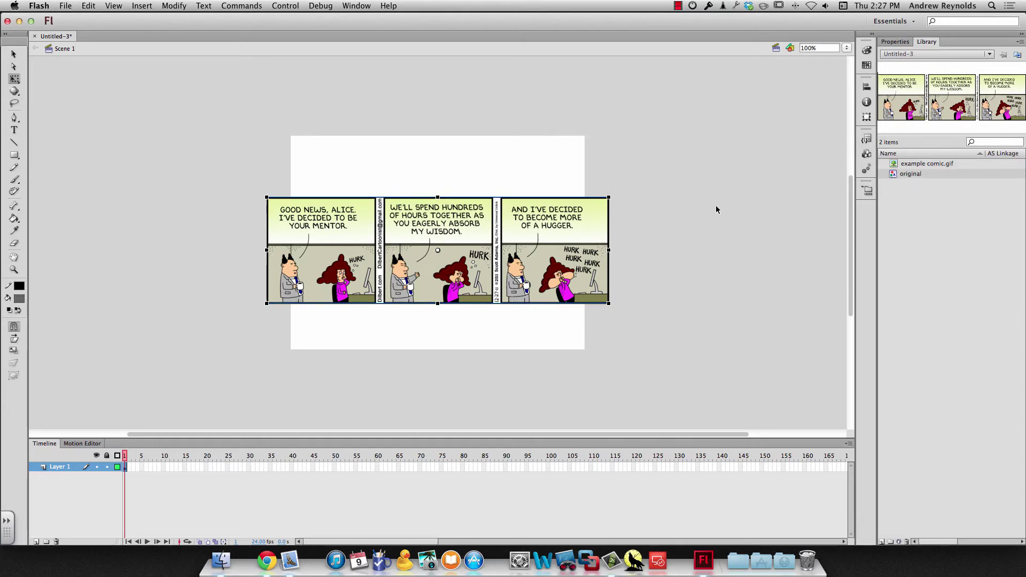
click(896, 43)
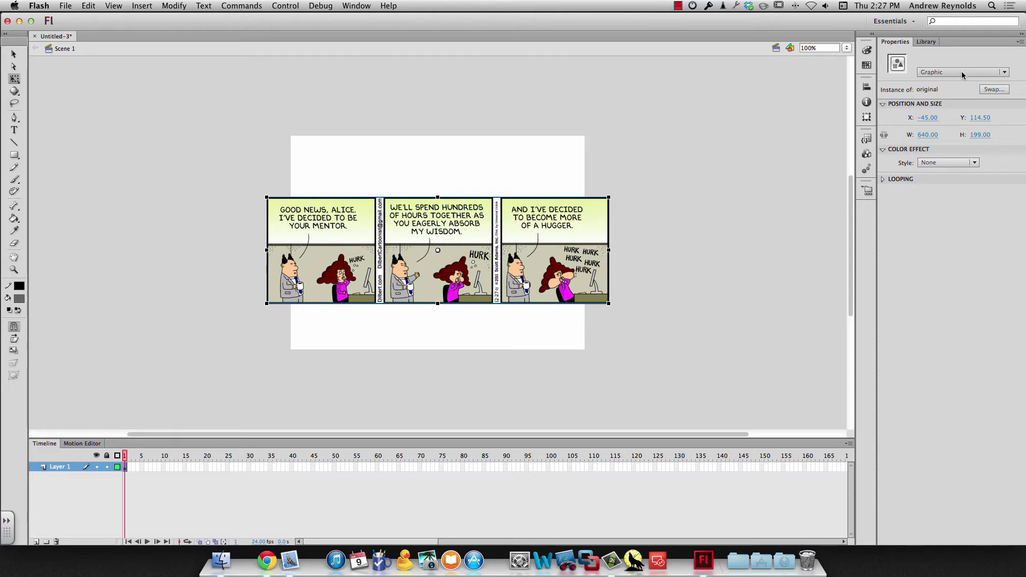
Step: Give the original instance an Alpha color effect of 37%
click(885, 151)
click(907, 152)
click(975, 164)
click(957, 220)
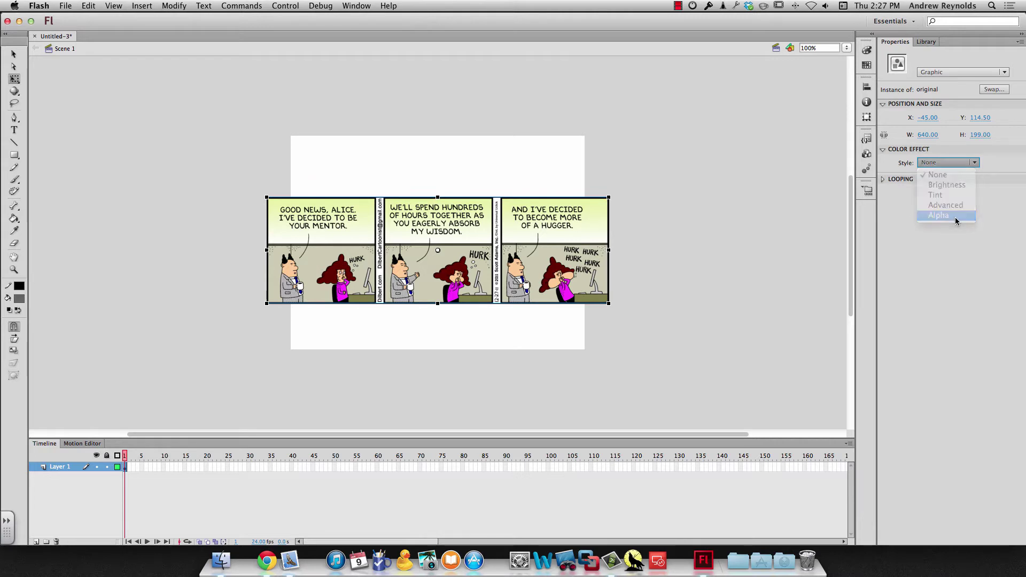
drag(975, 179, 940, 180)
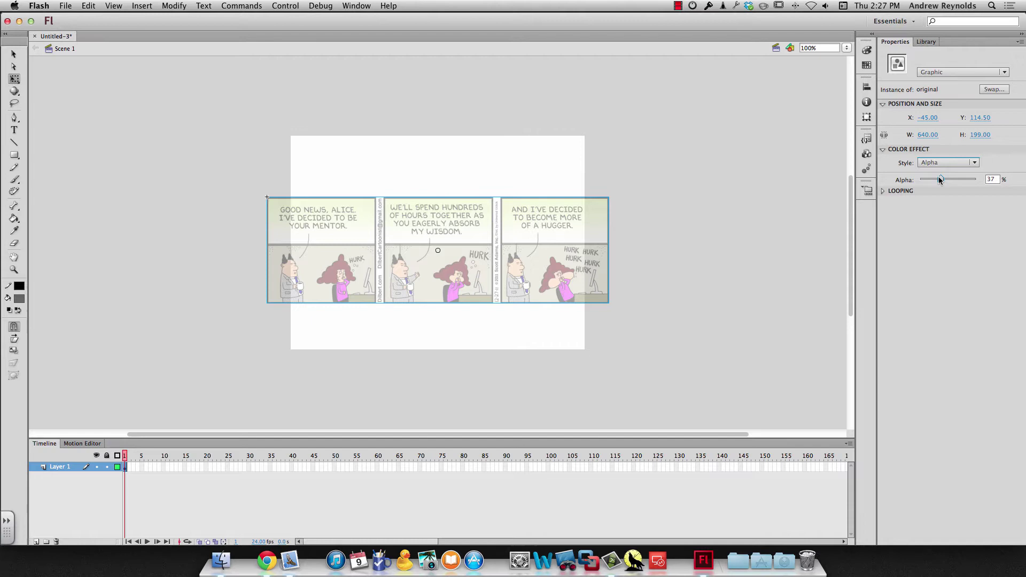
click(697, 193)
Step: Scale the faded strip to 1281.90 × 398.60 and position its first panel over the stage
click(388, 231)
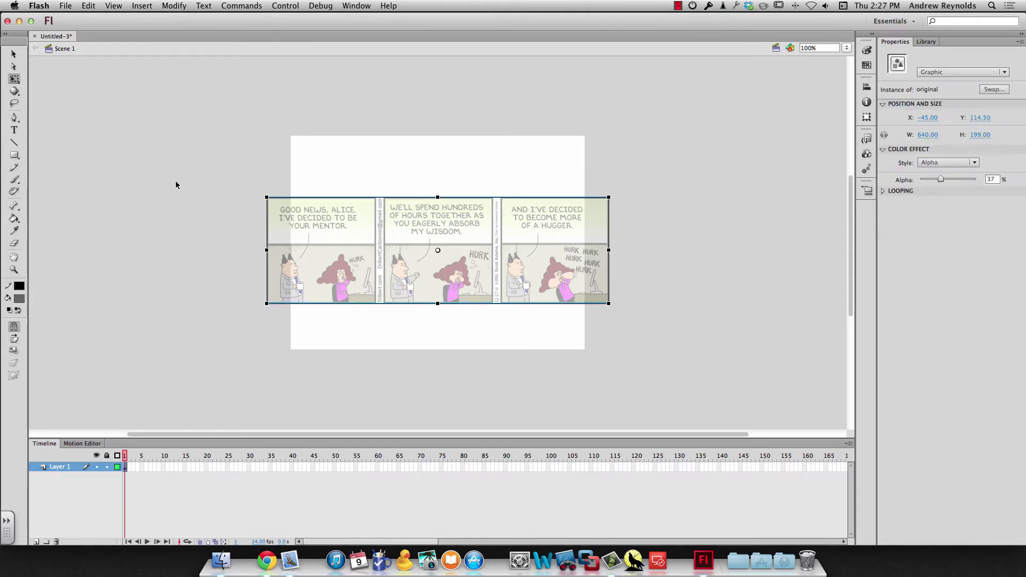
click(16, 80)
drag(266, 196, 402, 180)
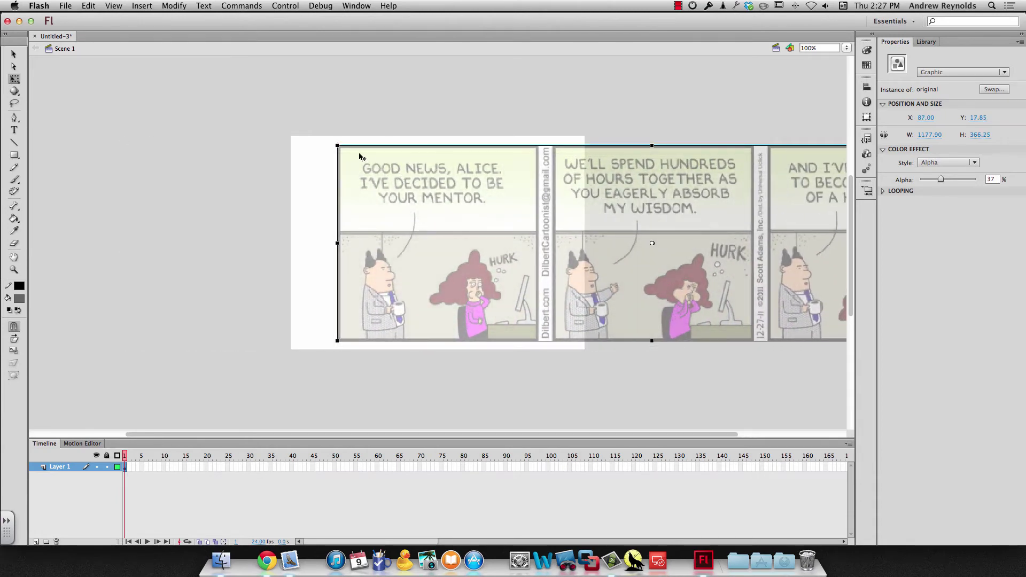
drag(336, 145, 307, 132)
drag(398, 213, 412, 209)
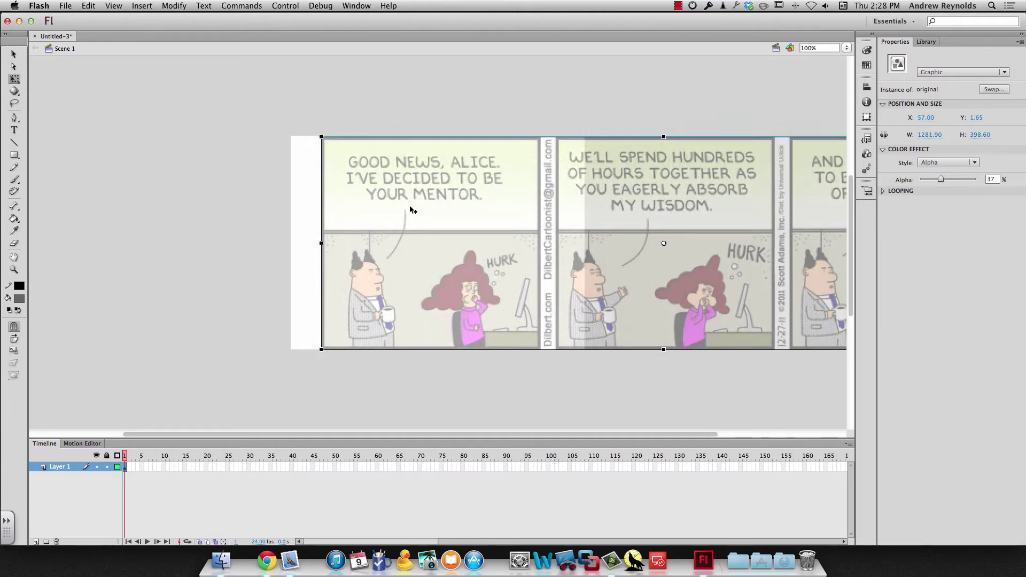
click(278, 213)
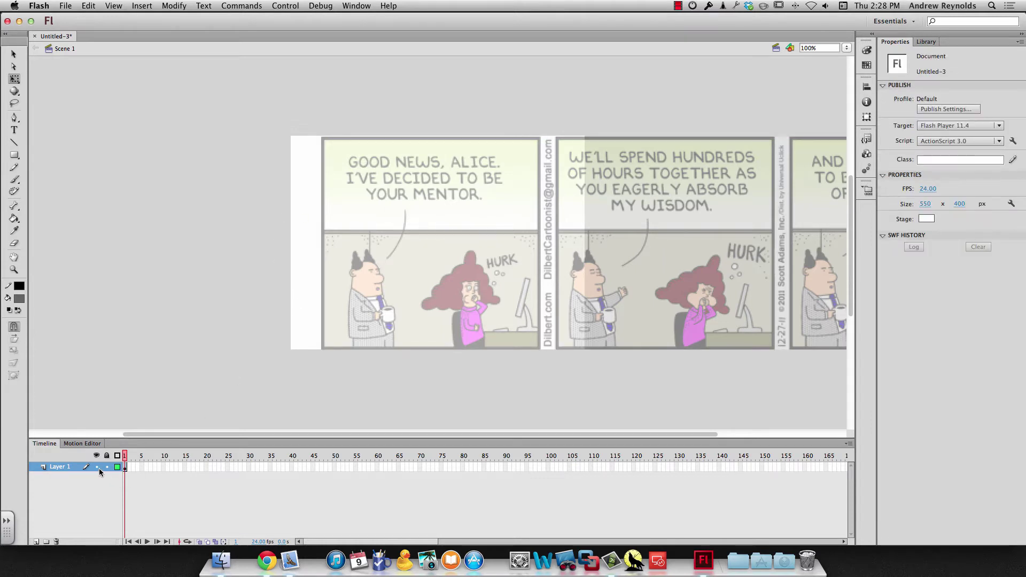
Step: Rename Layer 1 to 'original'
double_click(59, 467)
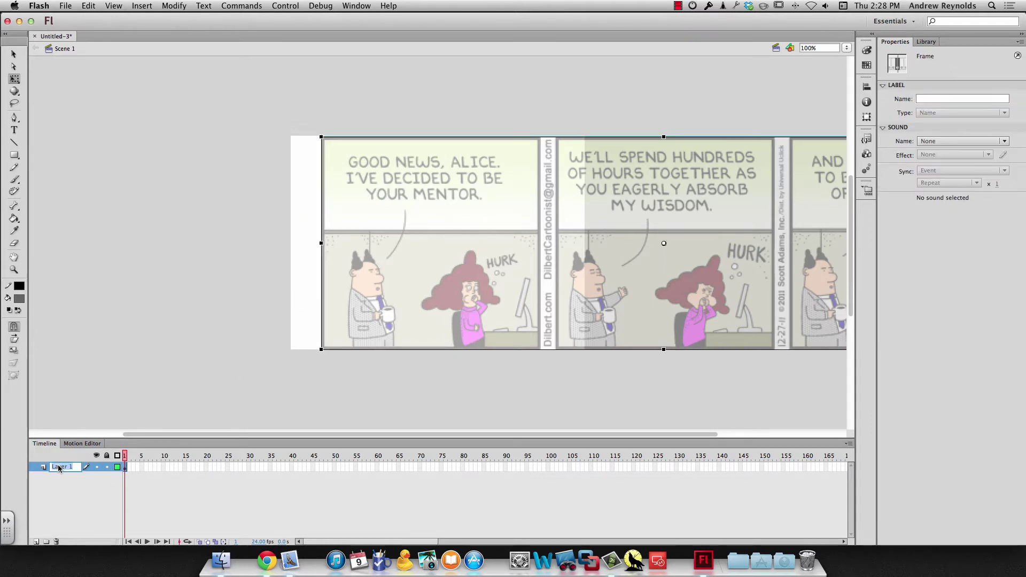
text(original)
click(73, 485)
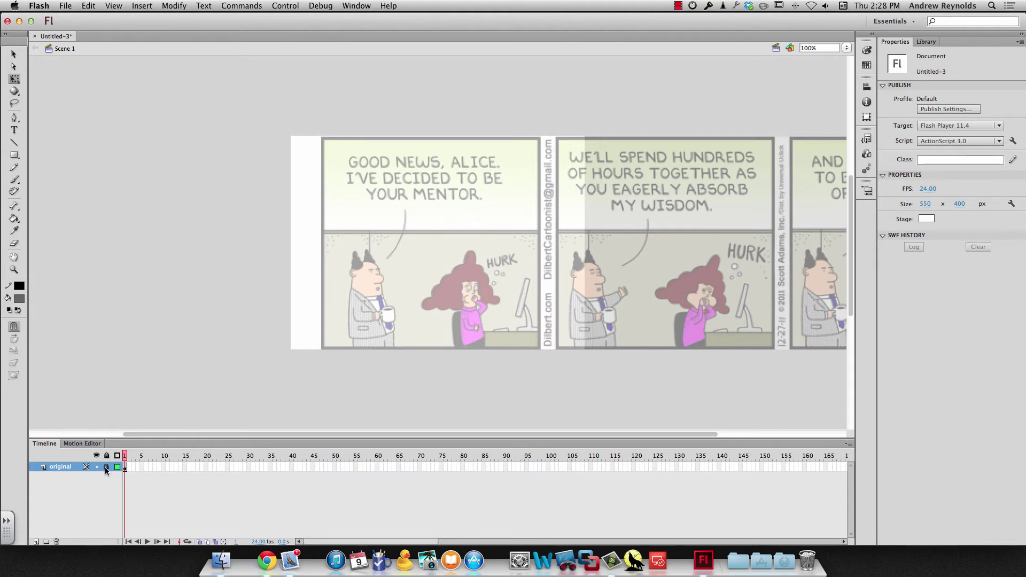
Step: Add a new layer named 'lady' above it and ready the Pencil at 400% zoom
click(37, 542)
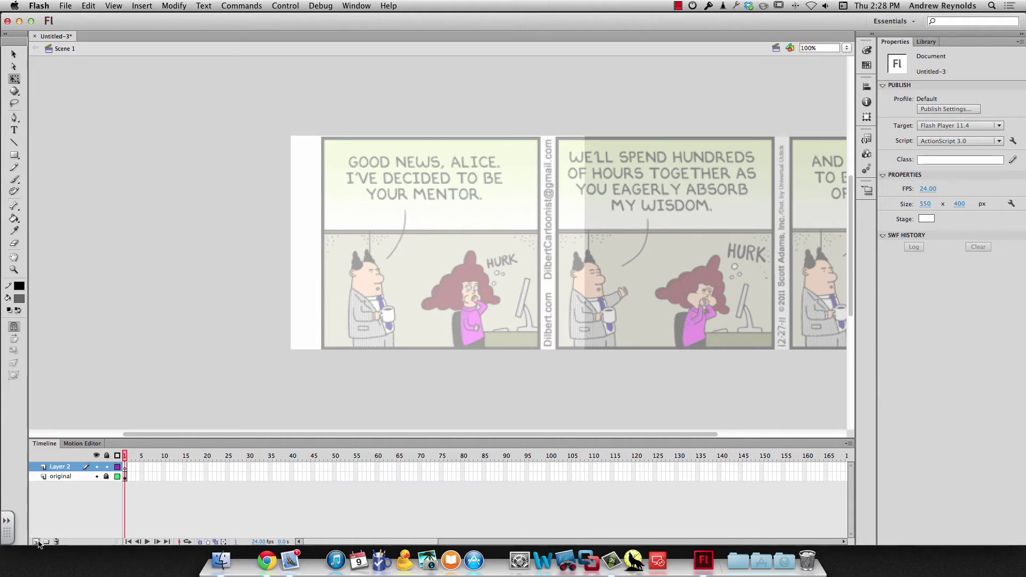
double_click(66, 468)
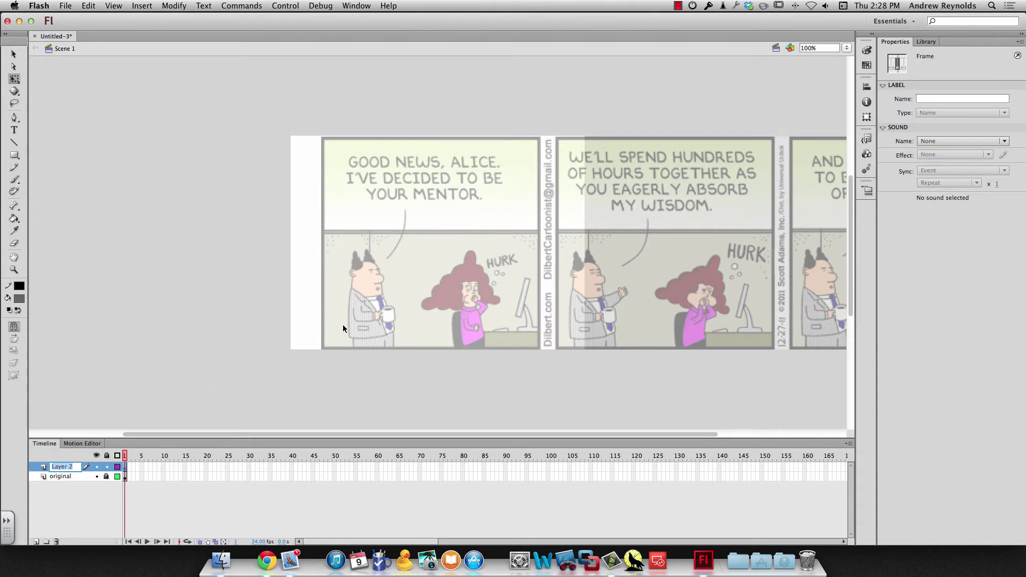
key(BackSpace)
click(245, 254)
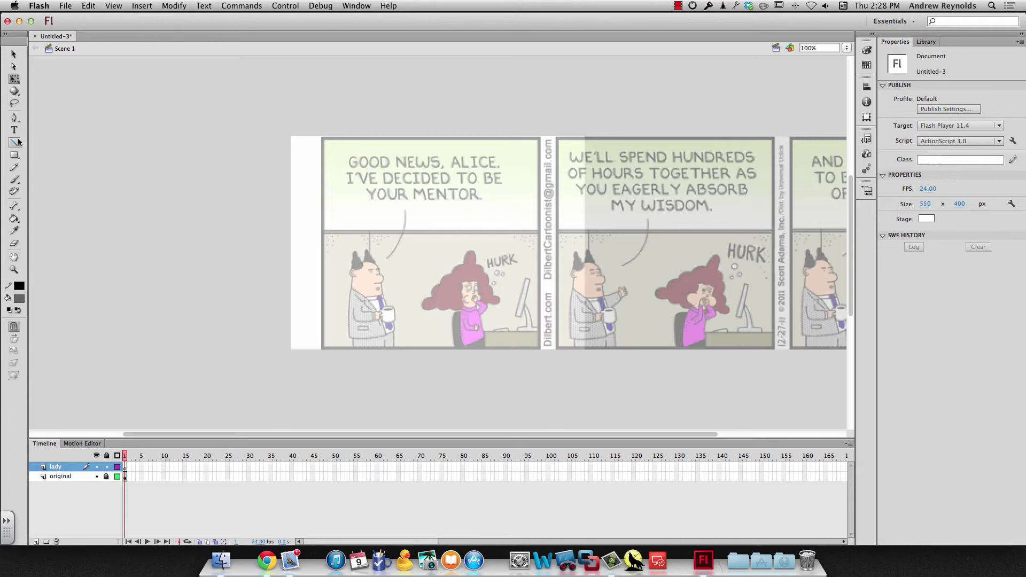
click(14, 169)
key(super+equal)
key(super+equal)
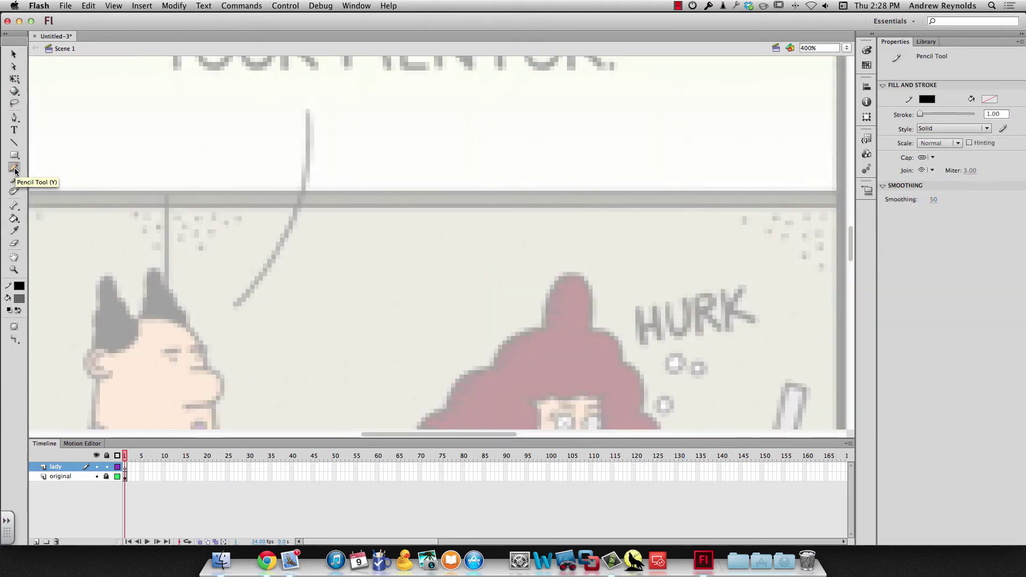
scroll(236, 190, down, 7)
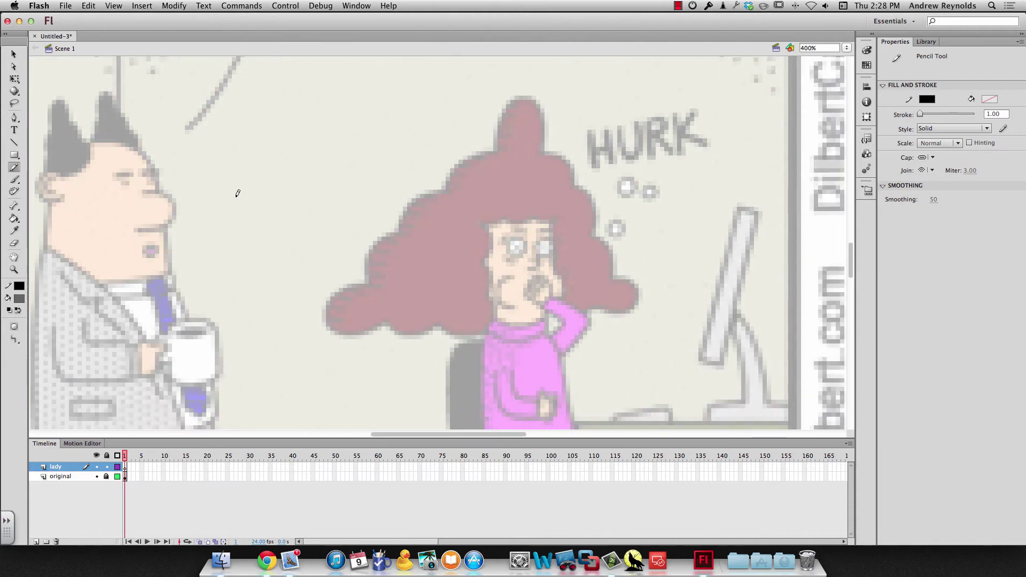
click(19, 286)
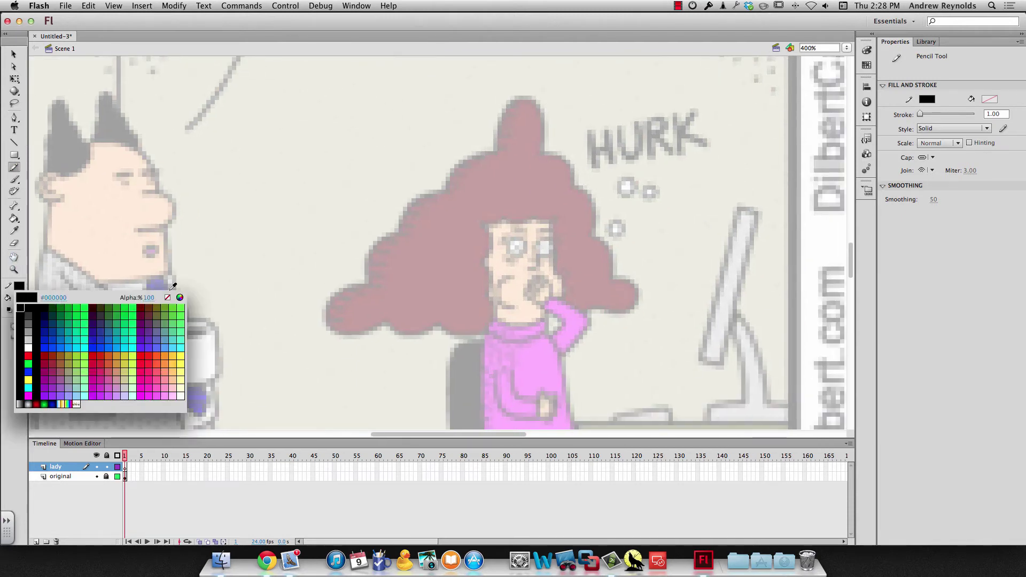
key(Escape)
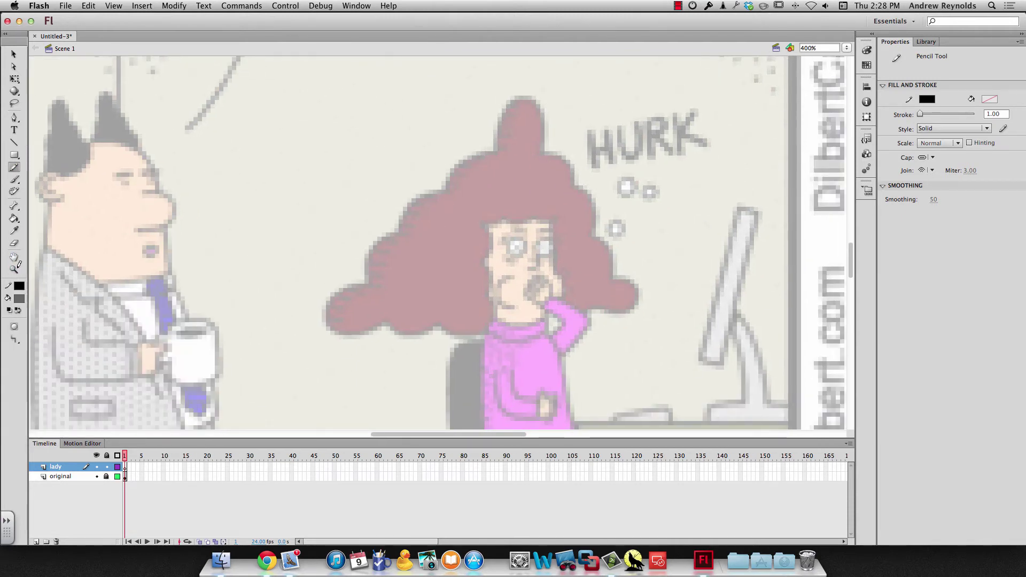
mouse_move(442, 190)
mouse_down()
mouse_move(415, 190)
mouse_move(378, 245)
mouse_move(369, 286)
mouse_up()
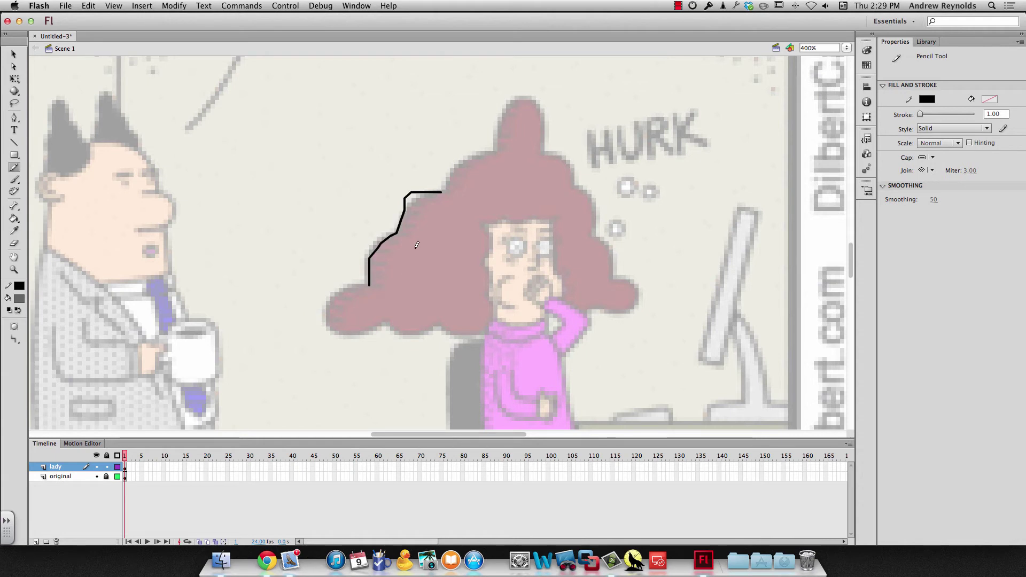
key(super+z)
key(super+z)
key(super+z)
Step: Switch the Pencil to Smooth mode and trace the left edge of the woman's hair
click(15, 340)
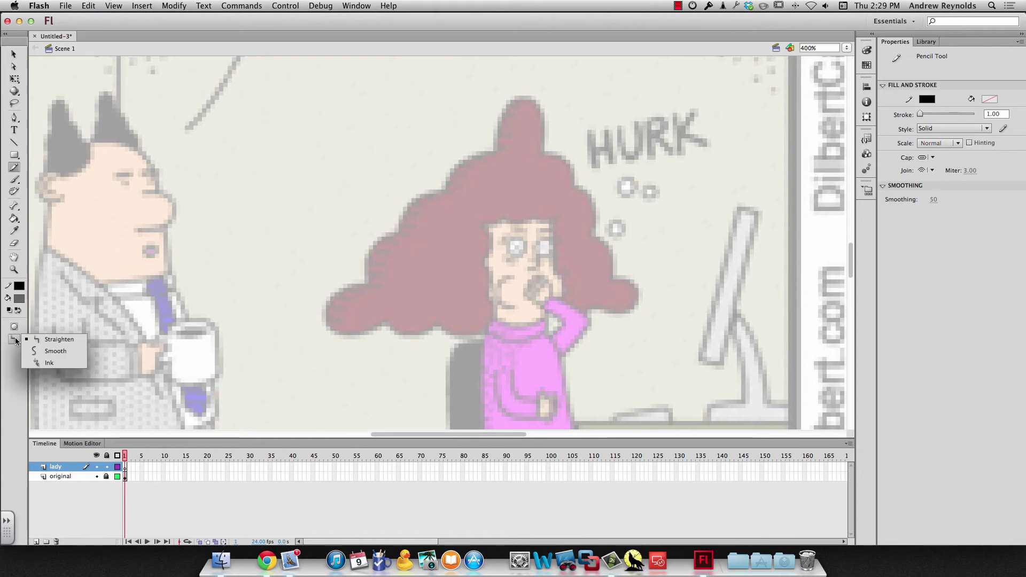
click(57, 351)
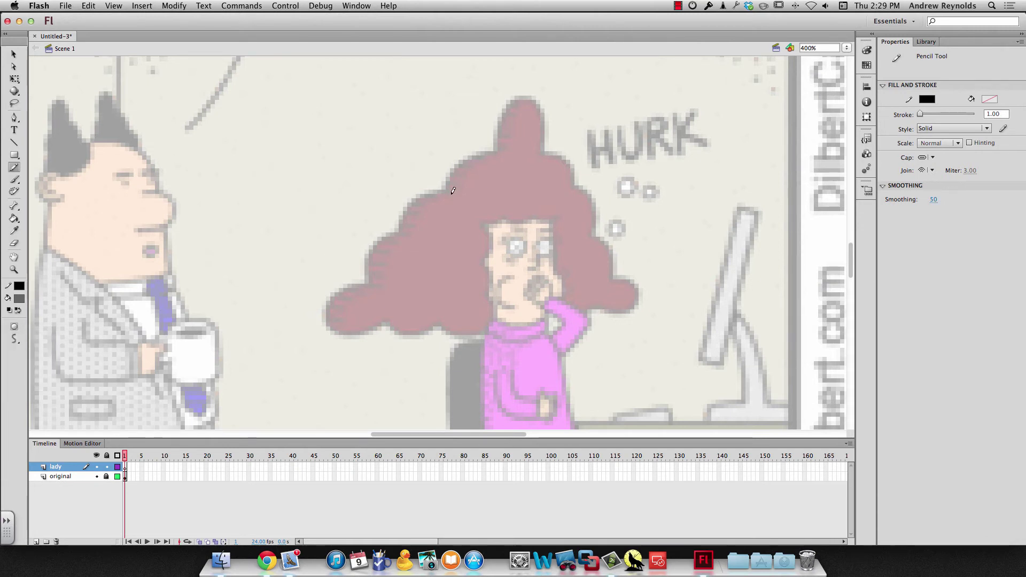
mouse_move(442, 188)
mouse_down()
mouse_move(410, 203)
mouse_move(400, 231)
mouse_move(377, 242)
mouse_move(369, 279)
mouse_move(340, 293)
mouse_move(327, 326)
mouse_move(384, 320)
mouse_up()
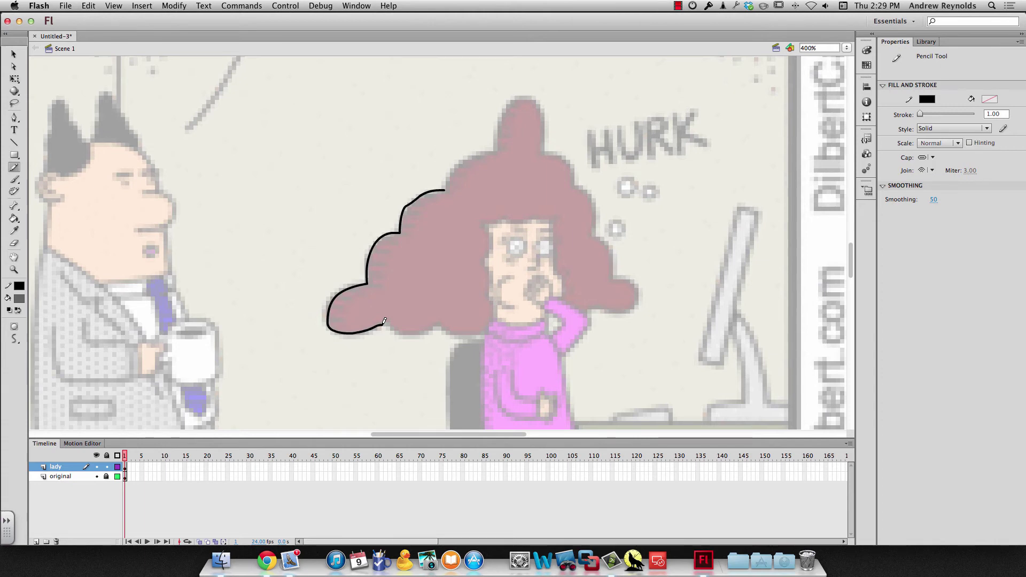
key(super+minus)
key(super+minus)
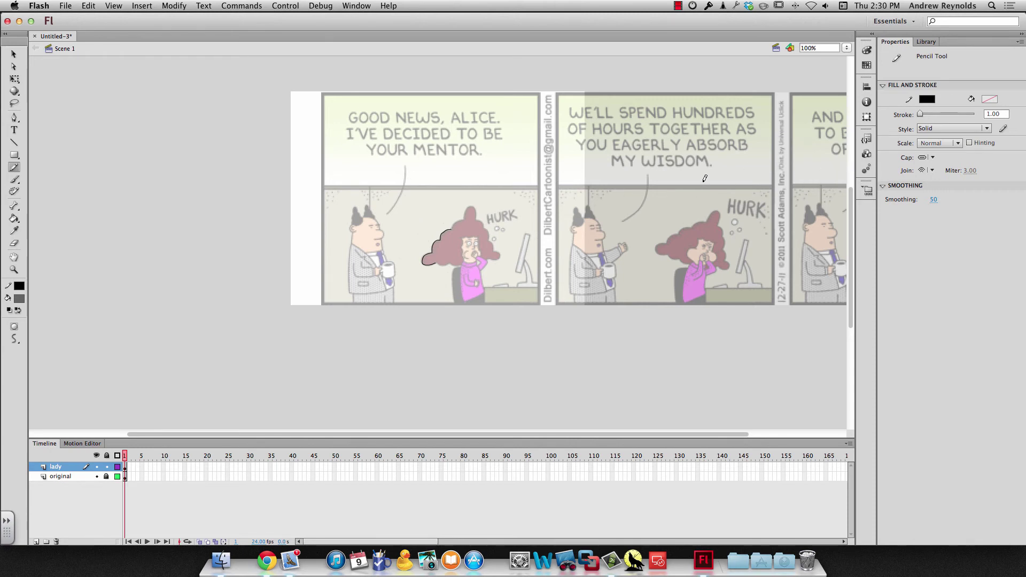
Step: Insert Scene 2, check Scene 1 and Scene 2 in the scene list, and show the Library
click(139, 6)
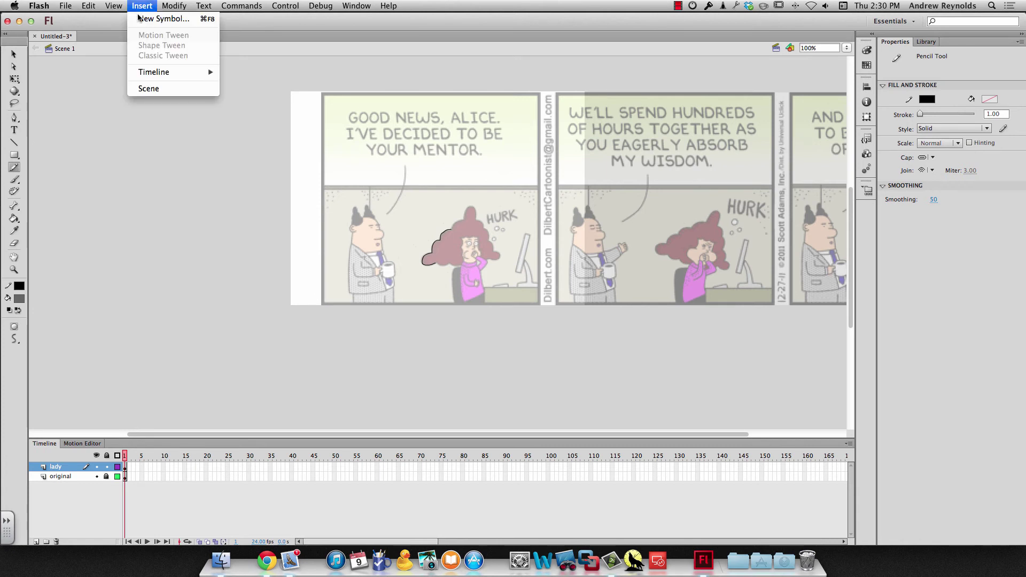
click(155, 89)
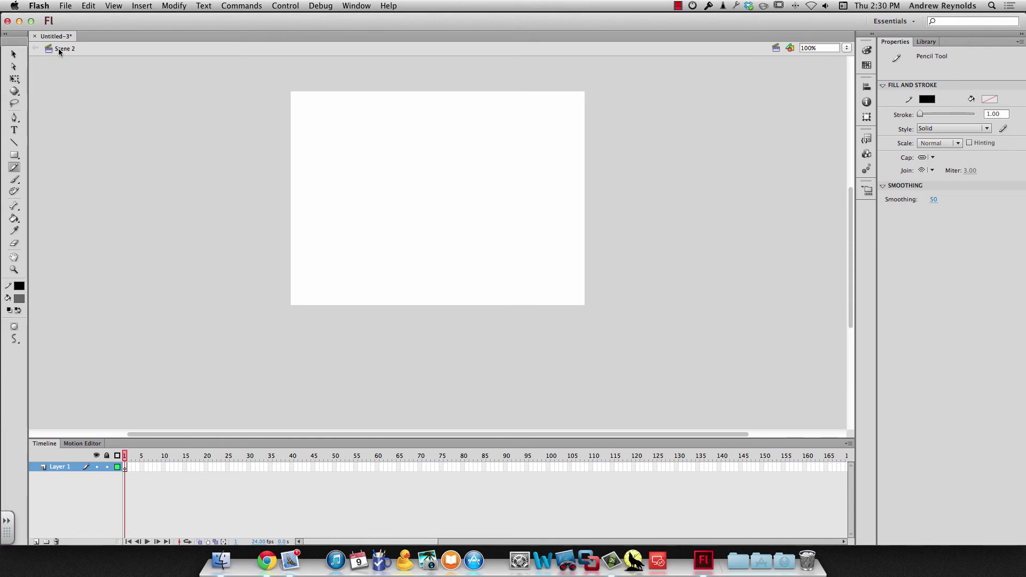
click(776, 48)
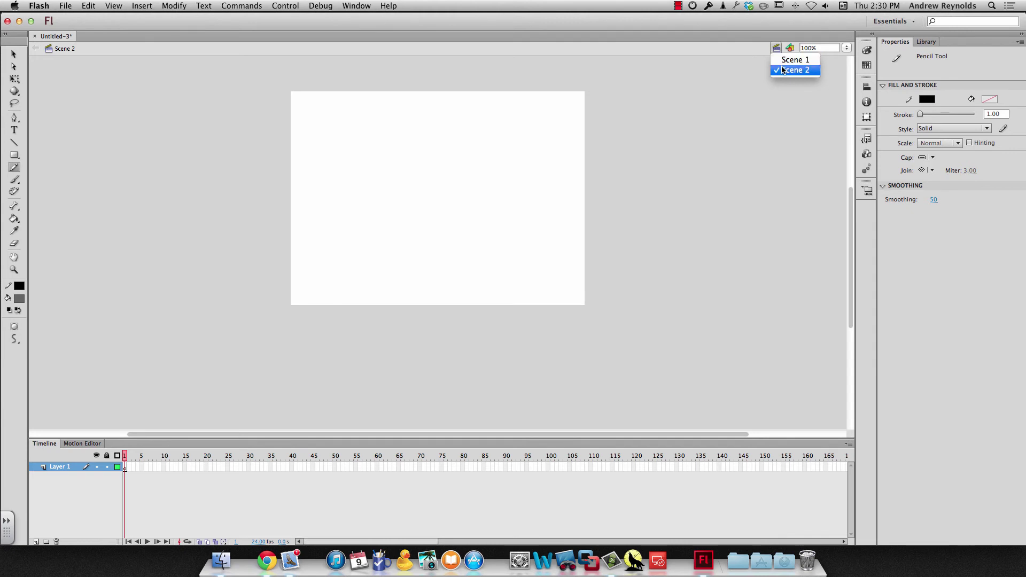
click(785, 60)
click(776, 48)
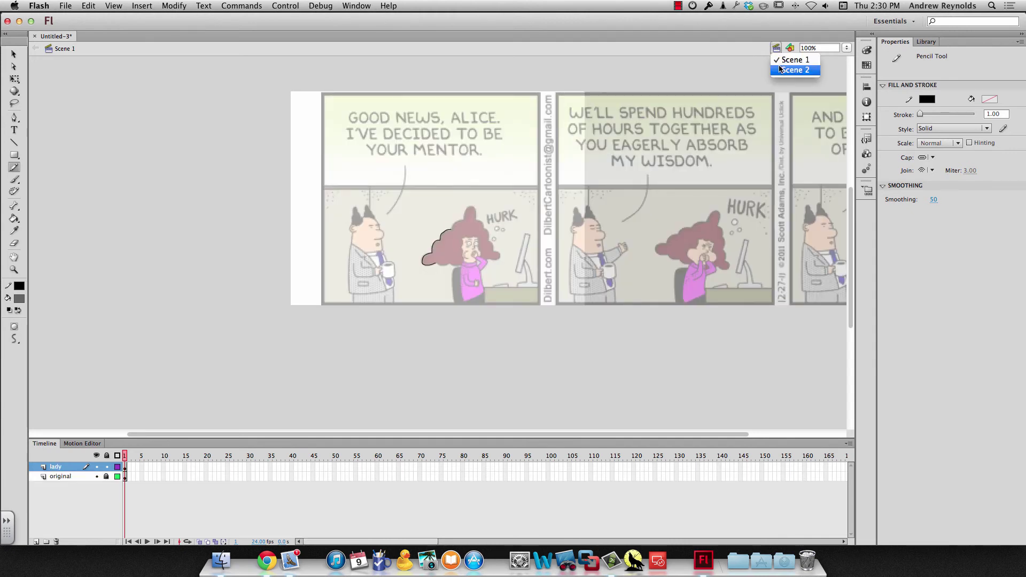
click(783, 70)
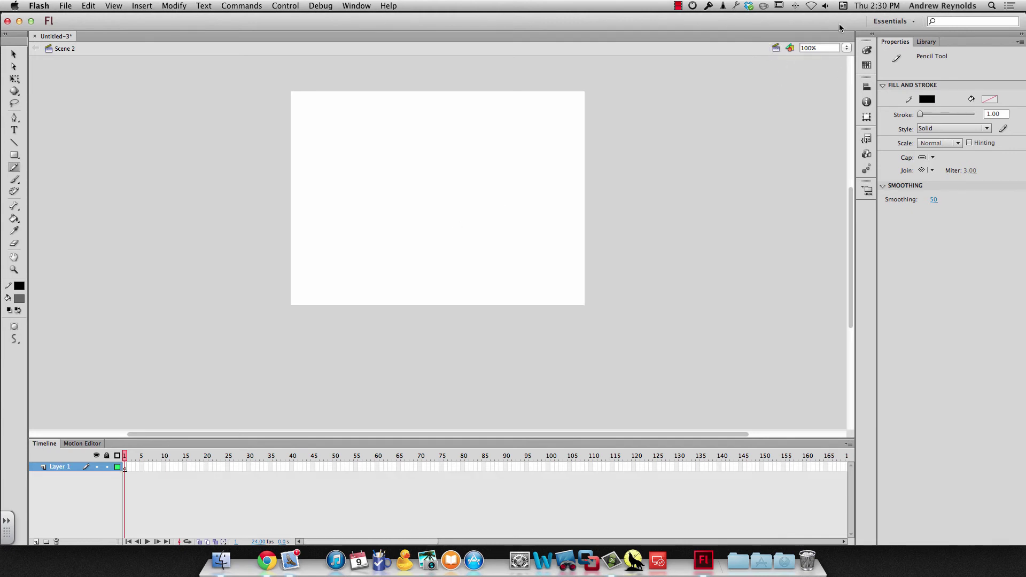
click(929, 42)
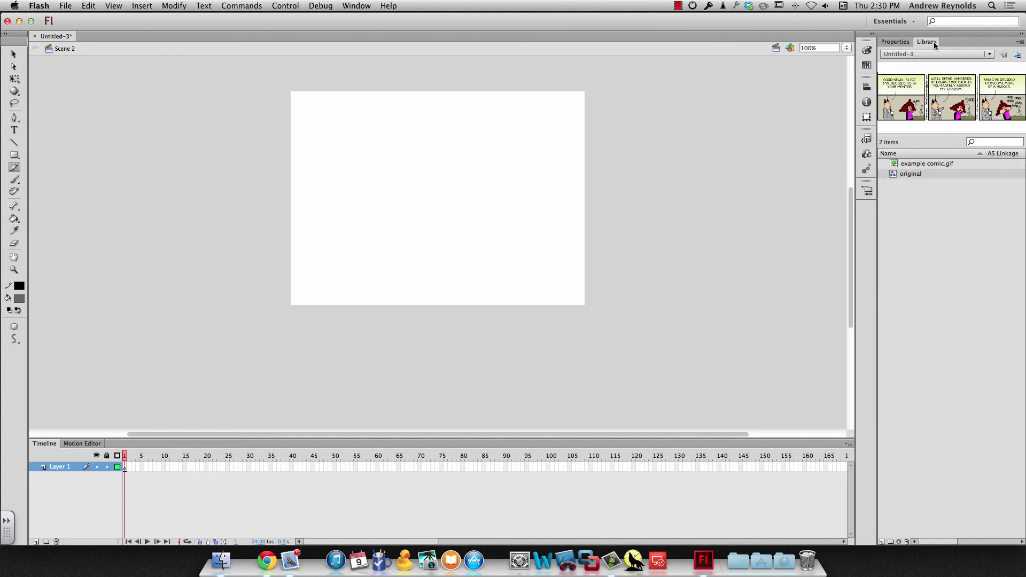
Step: Place the 'original' symbol on the Scene 2 stage and fade it to 37% alpha
click(907, 175)
drag(477, 251, 416, 207)
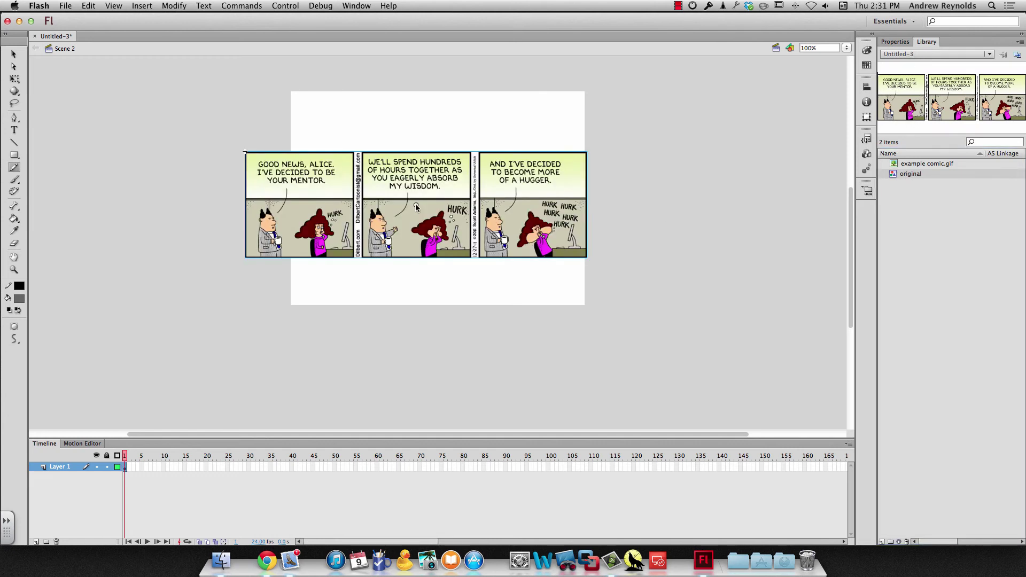
key(v)
click(895, 41)
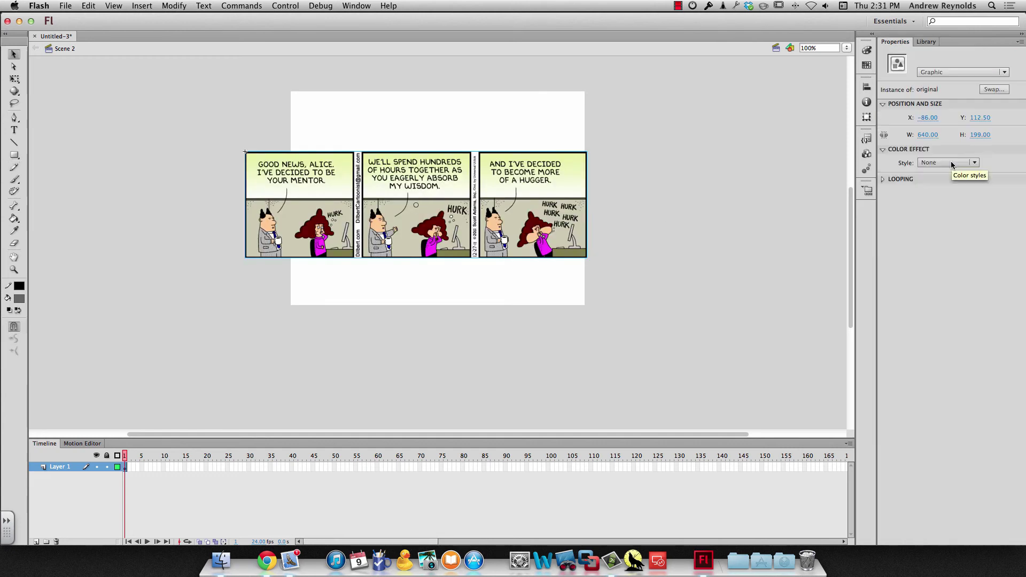
click(949, 163)
click(946, 215)
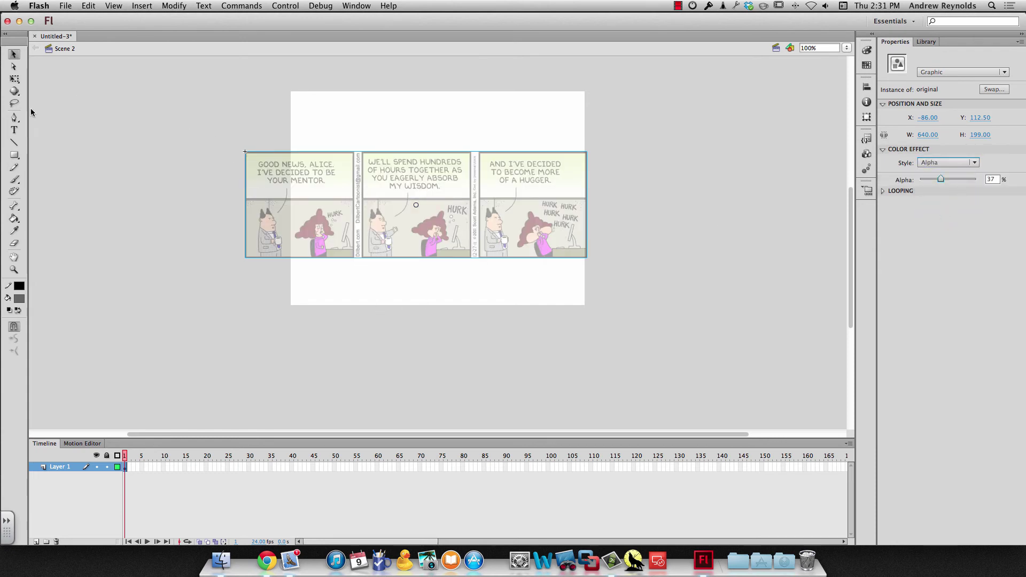
Step: Enlarge the strip to 1234 × 383.70 and nudge it into position
click(15, 79)
drag(247, 153, 86, 102)
mouse_move(370, 156)
mouse_down()
mouse_move(371, 144)
mouse_move(371, 156)
mouse_move(378, 150)
mouse_up()
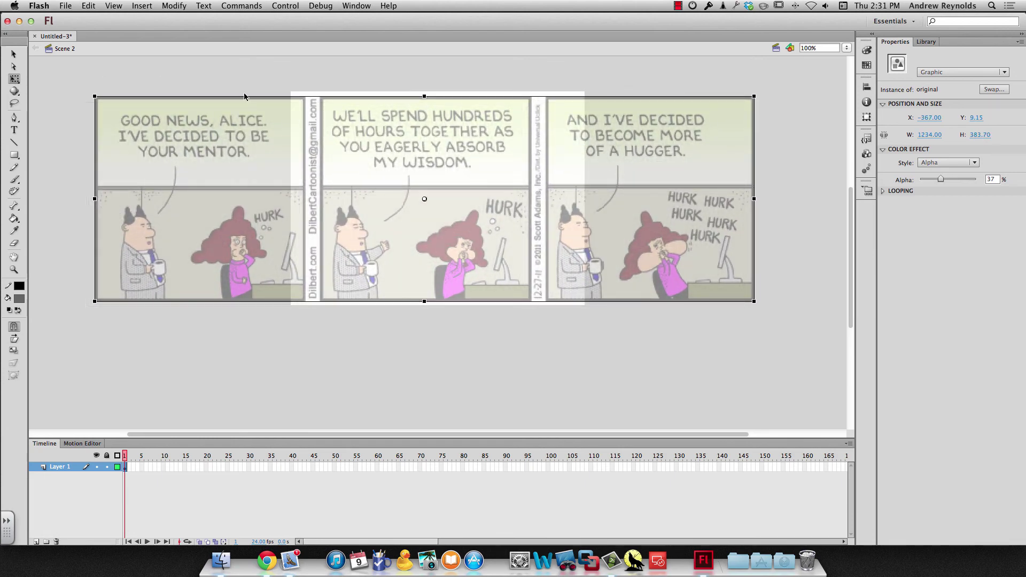
click(244, 85)
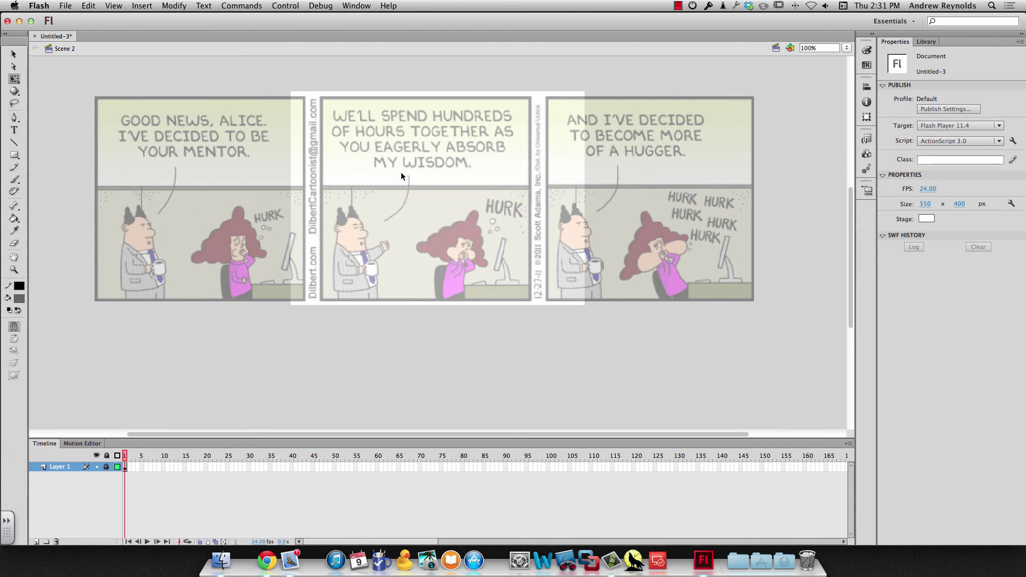
Step: Insert Scene 3, show the Library, and switch back to Scene 2
click(142, 6)
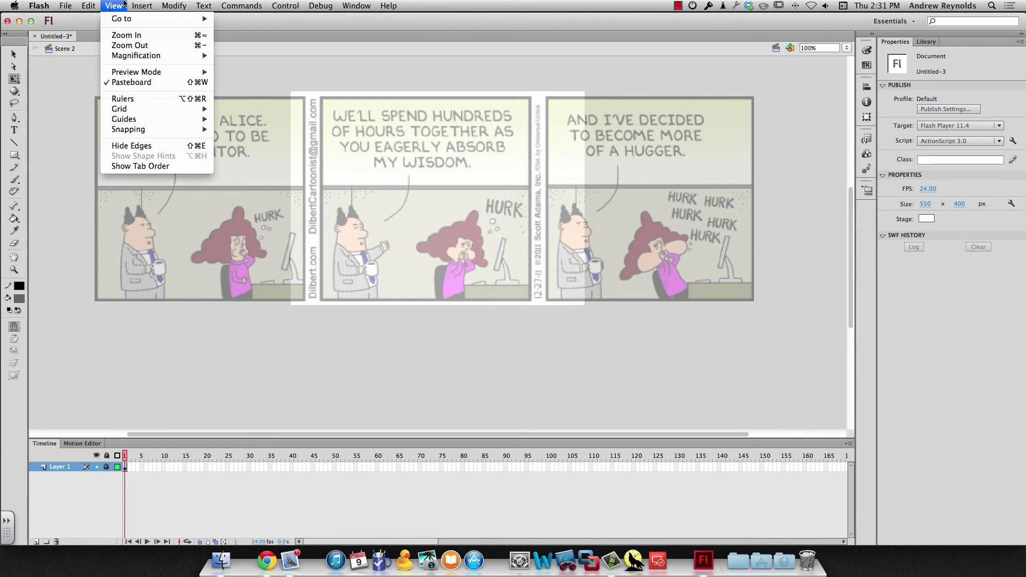
click(155, 88)
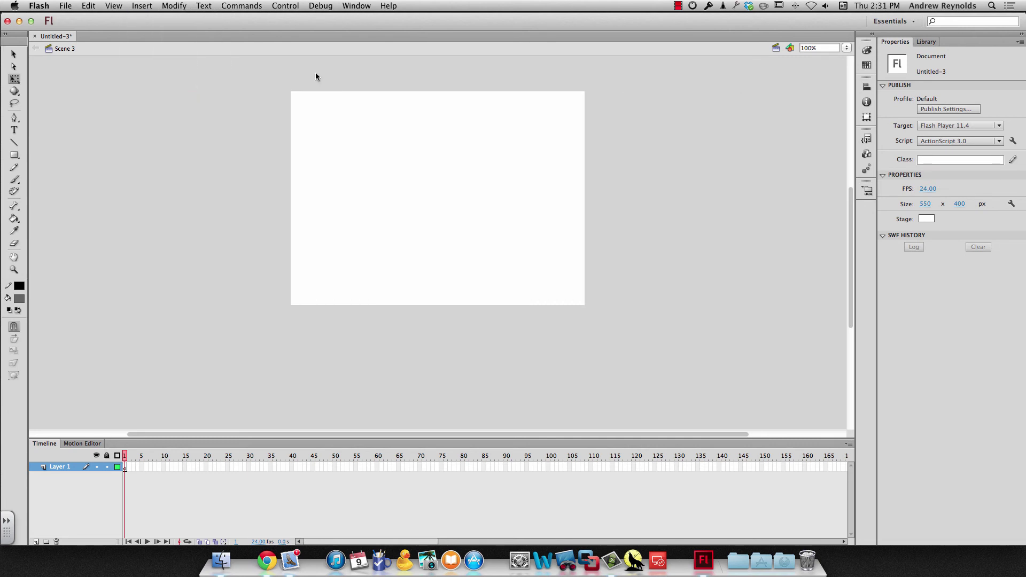
click(925, 42)
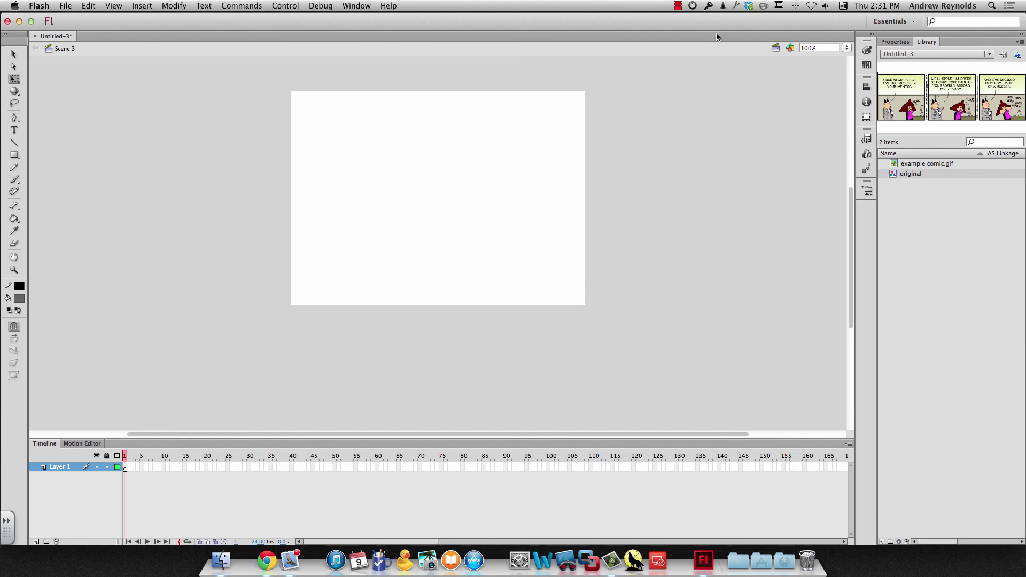
click(778, 46)
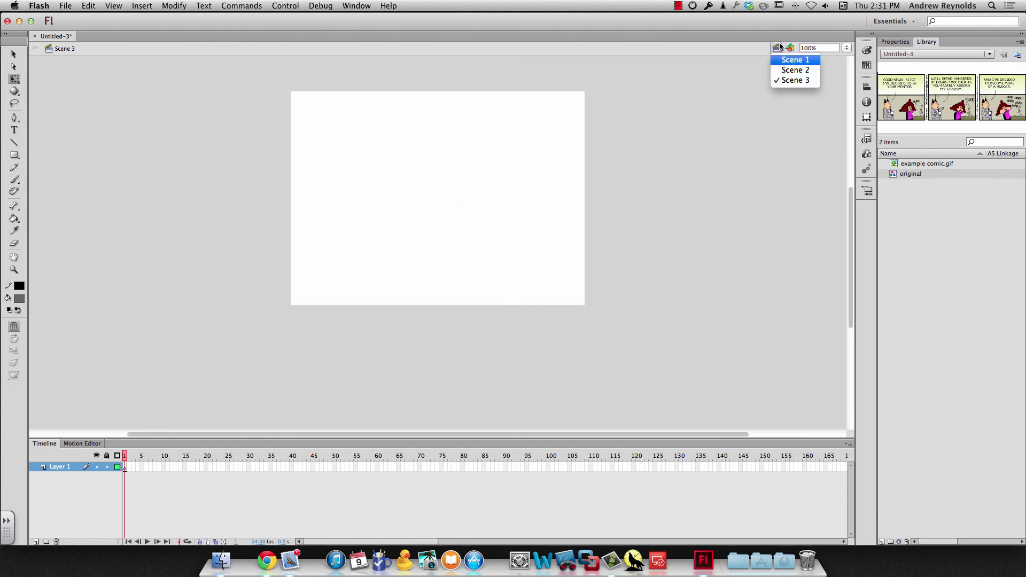
click(795, 70)
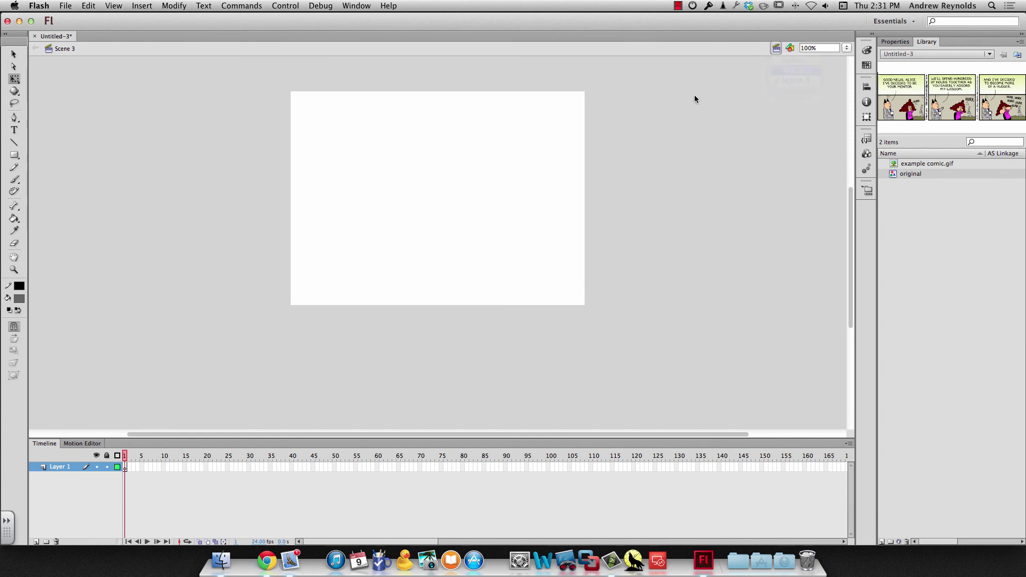
click(243, 6)
mouse_move(179, 6)
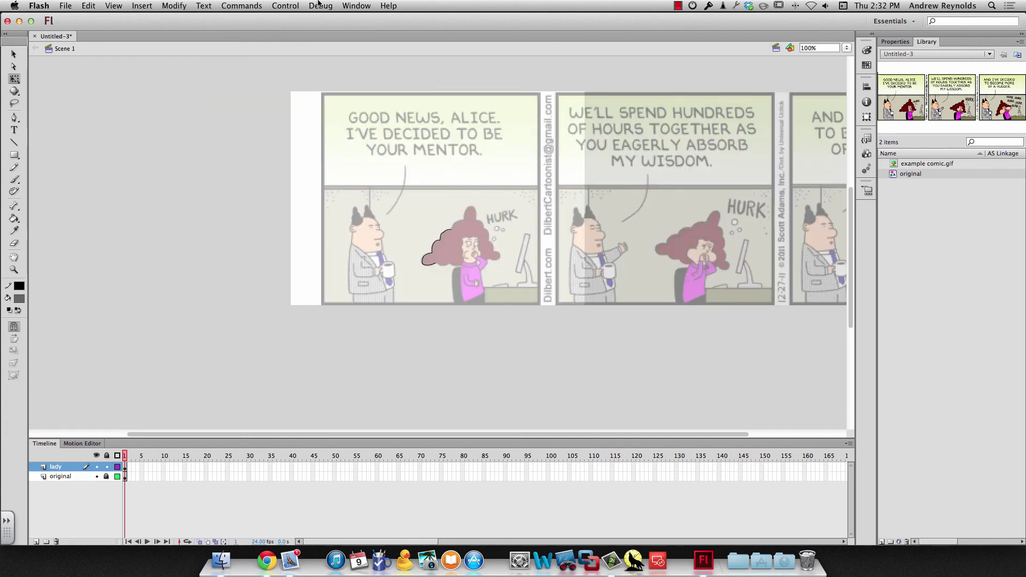
Step: Switch to the blank Scene 3 via the Scene panel, keeping its name, then close the panel
click(356, 6)
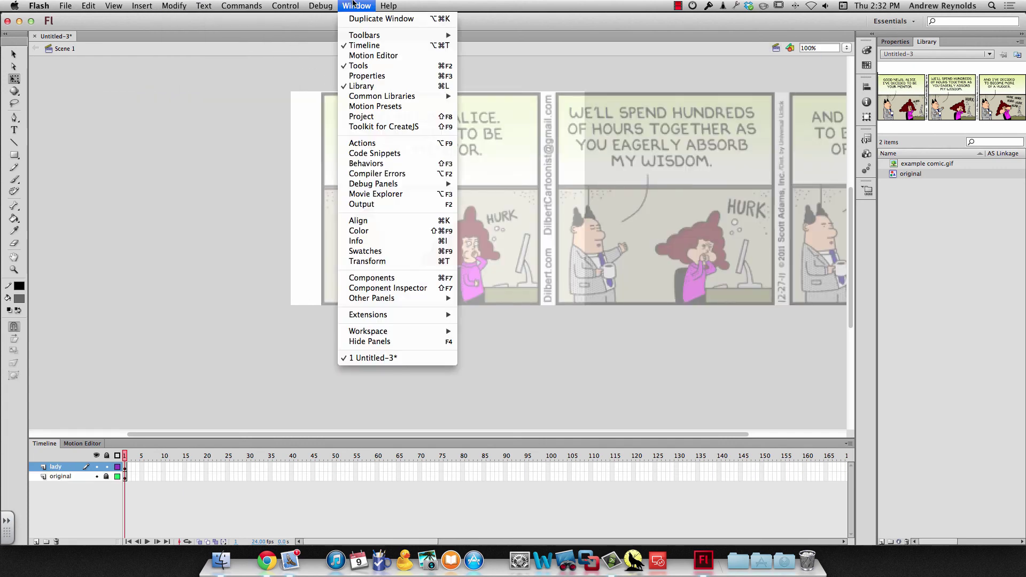
mouse_move(416, 299)
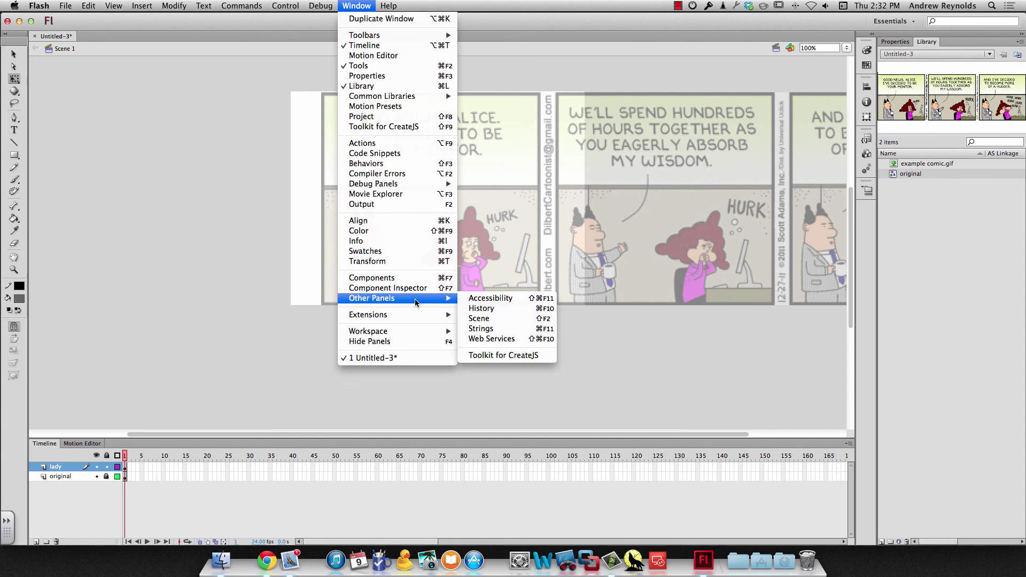
click(479, 319)
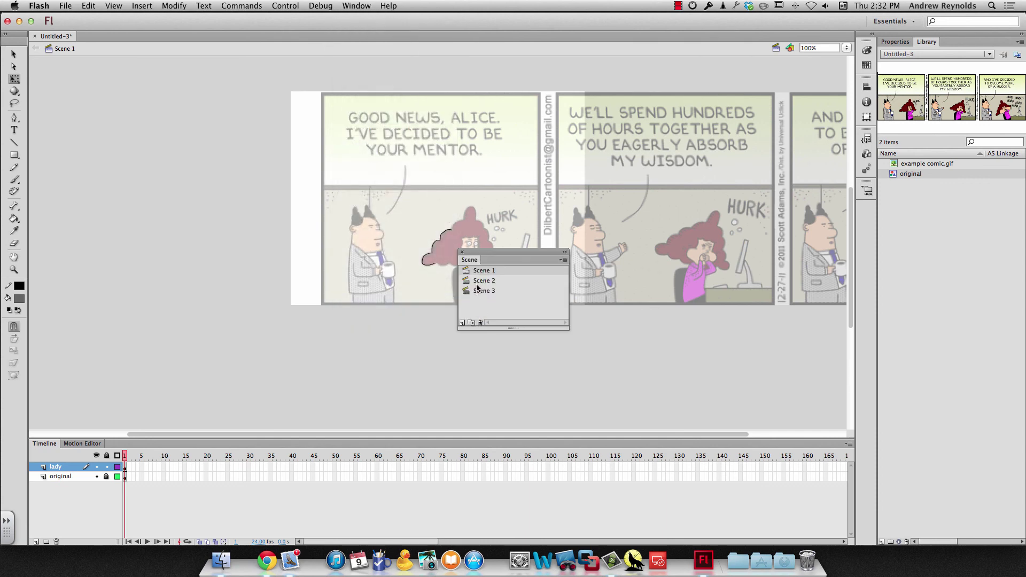
mouse_move(481, 291)
mouse_down()
mouse_move(496, 289)
mouse_move(500, 269)
mouse_move(495, 296)
mouse_up()
double_click(486, 290)
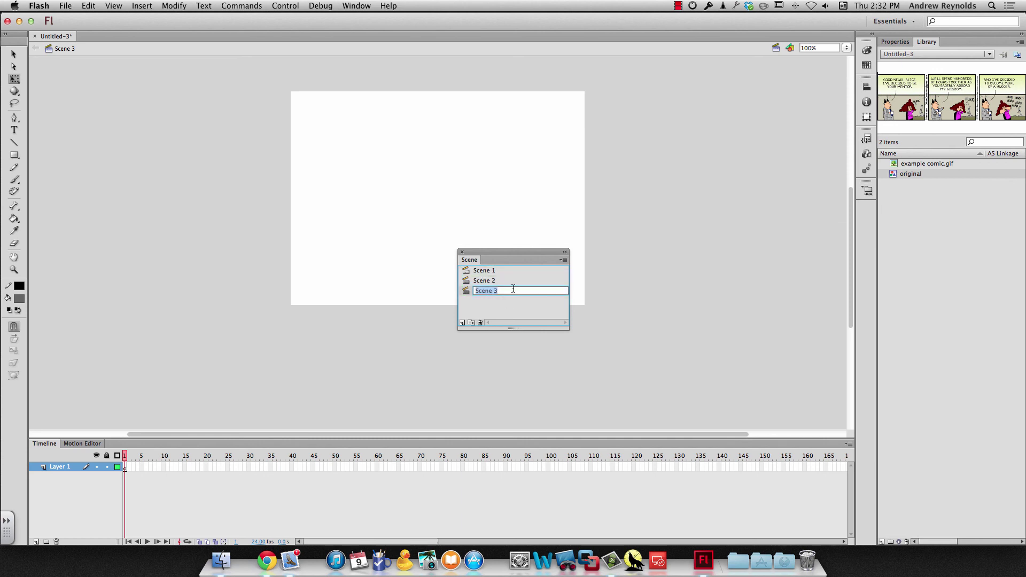
click(493, 296)
click(462, 252)
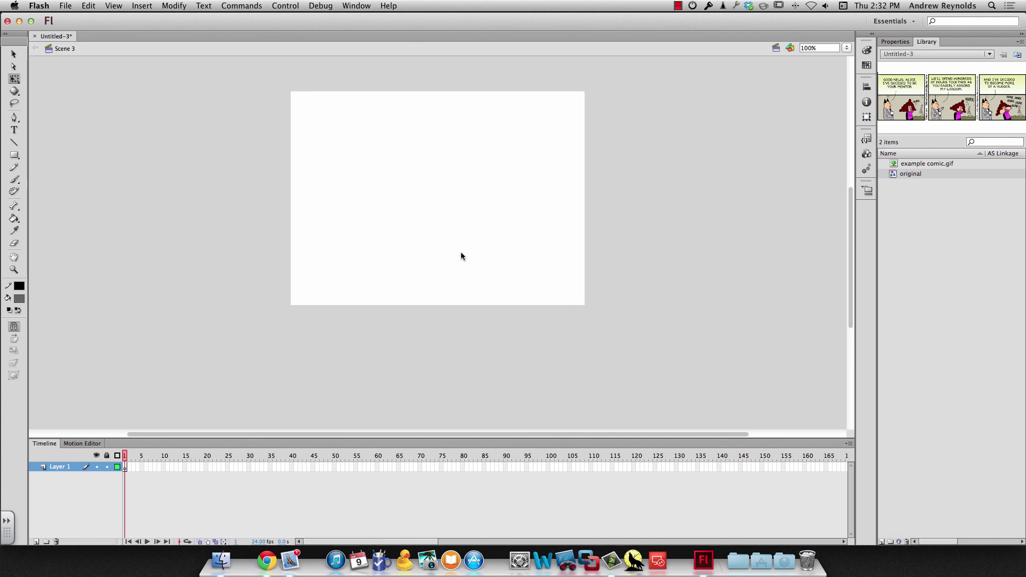